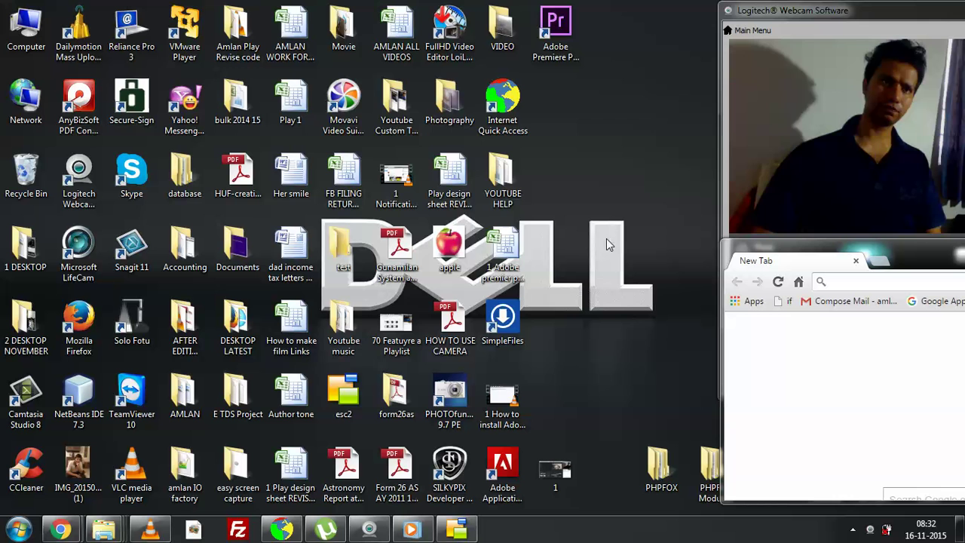
# Step: Launch Premiere Pro CC 2015 to reach its Welcome screen with the recent projects
pyautogui.doubleClick(566, 23)
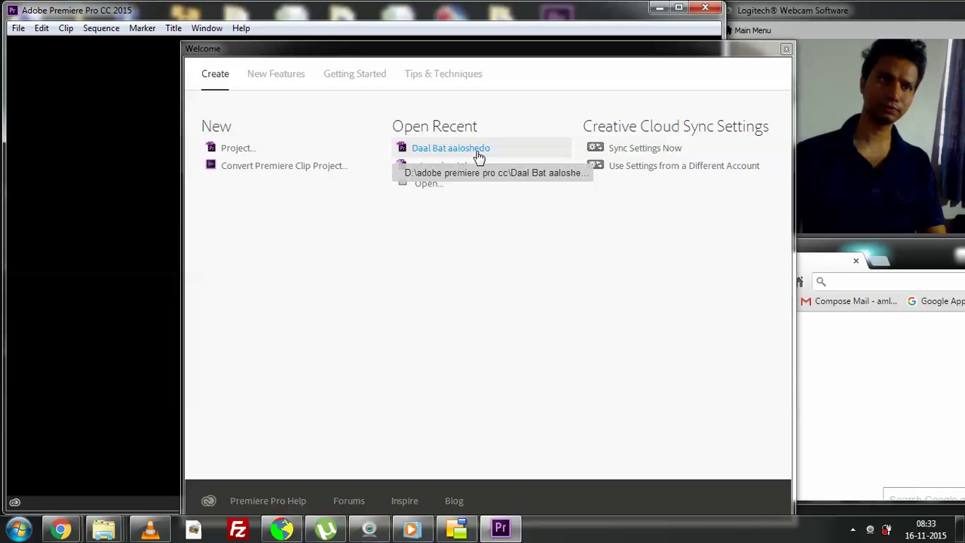
# Step: Open the recent project 'Daal Bat aaloshedo' from the Welcome screen
pyautogui.click(478, 151)
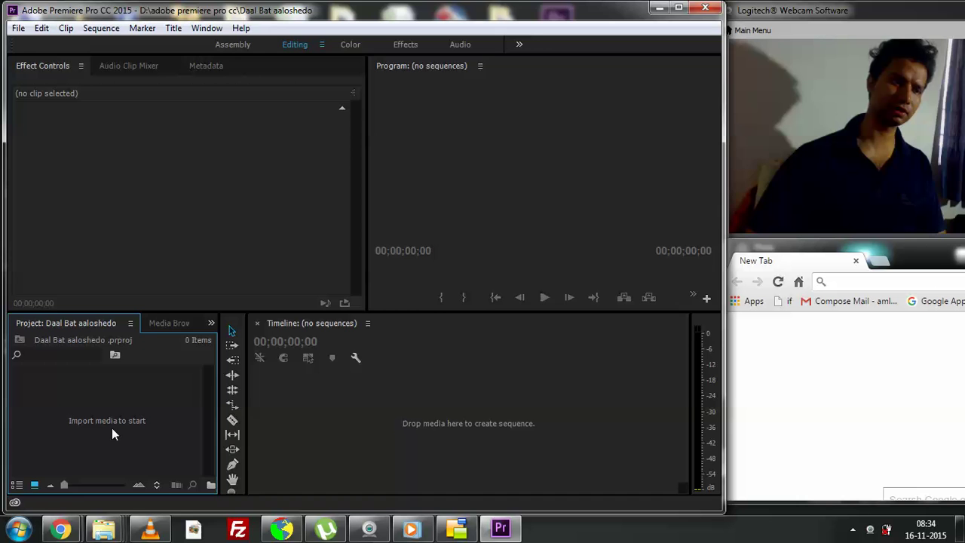
# Step: Bring up the import dialog and go to D:\1 video nikon p900
pyautogui.doubleClick(111, 428)
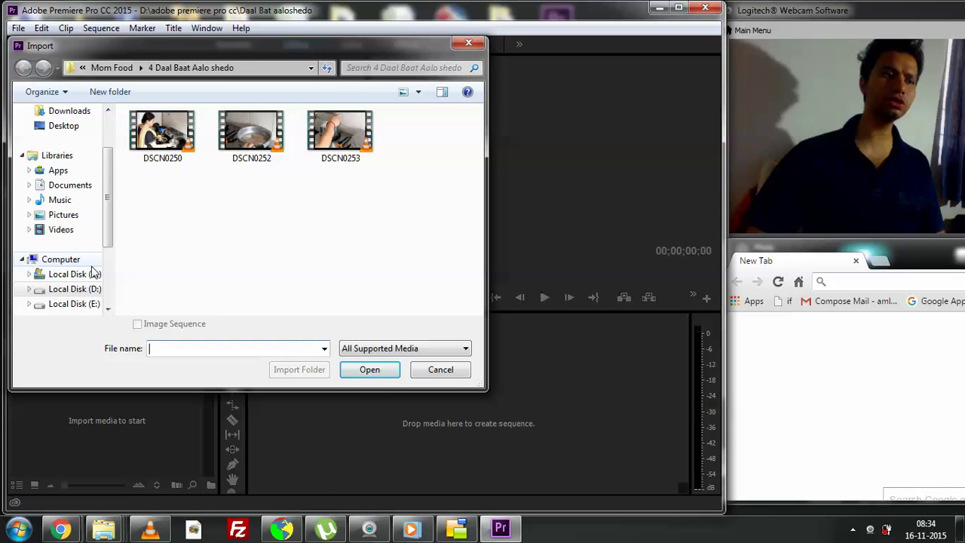
pyautogui.click(89, 274)
pyautogui.click(94, 290)
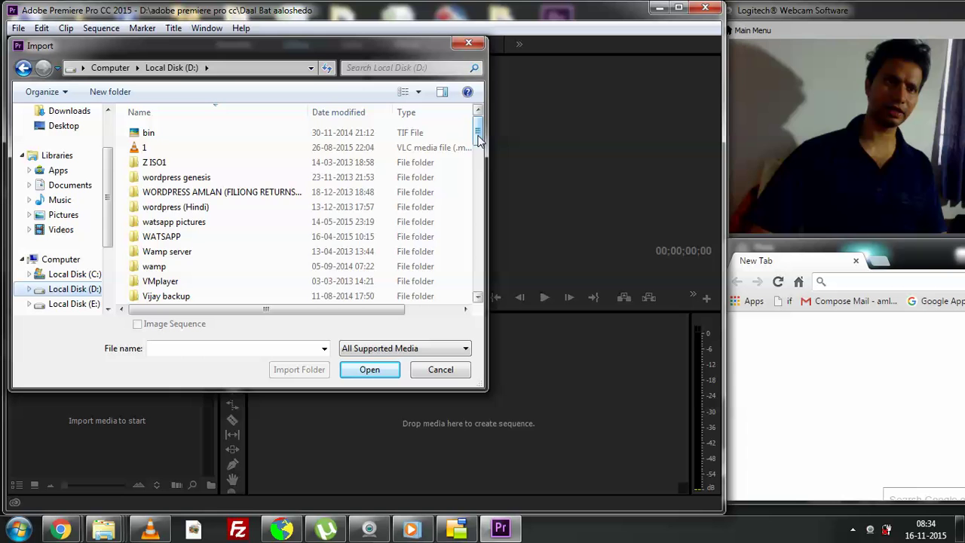
pyautogui.moveTo(478, 137); pyautogui.dragTo(479, 147)
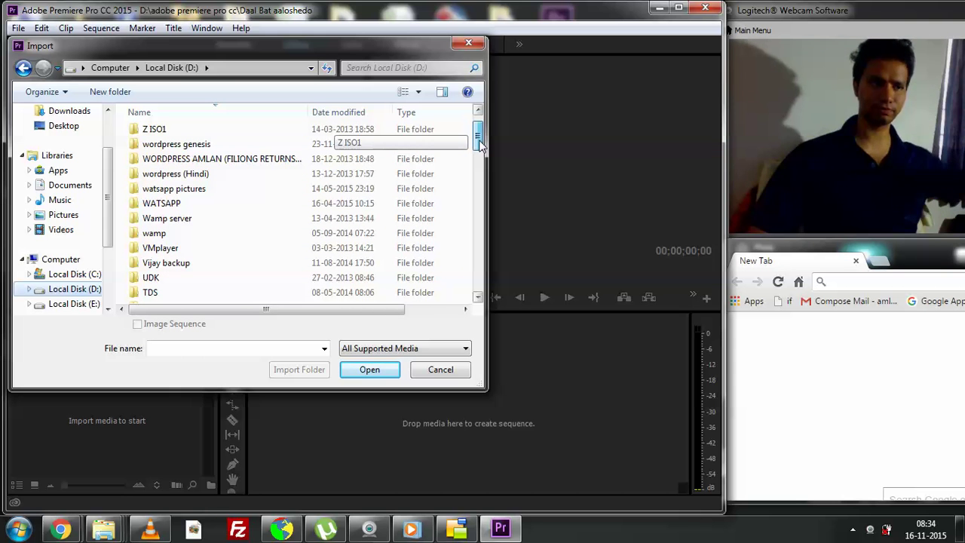
pyautogui.moveTo(480, 145); pyautogui.dragTo(478, 137)
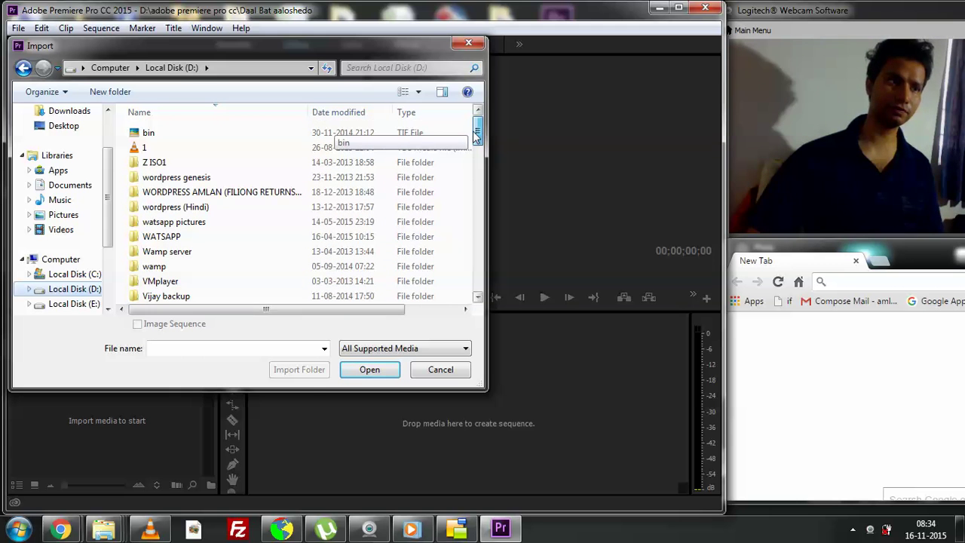
pyautogui.click(258, 348)
pyautogui.write('1')
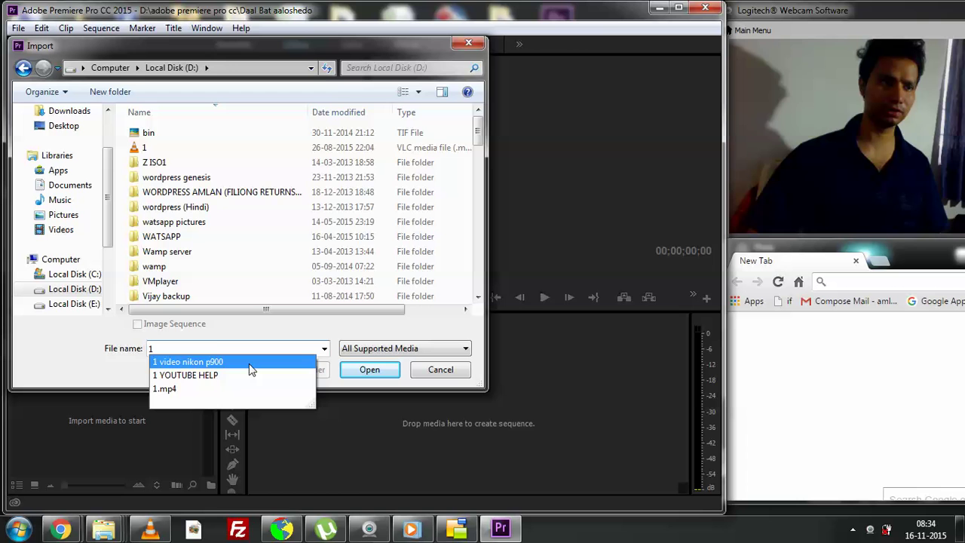
pyautogui.click(251, 363)
pyautogui.click(366, 370)
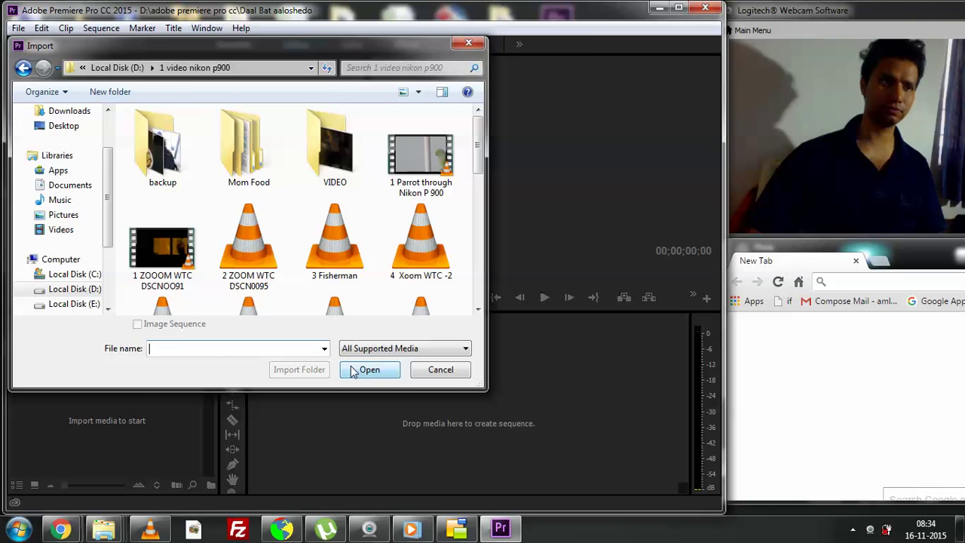
# Step: In Mom Food\4 Daal Baat Aalo shedo, select DSCN0250, DSCN0252 and DSCN0253 and import them
pyautogui.doubleClick(249, 153)
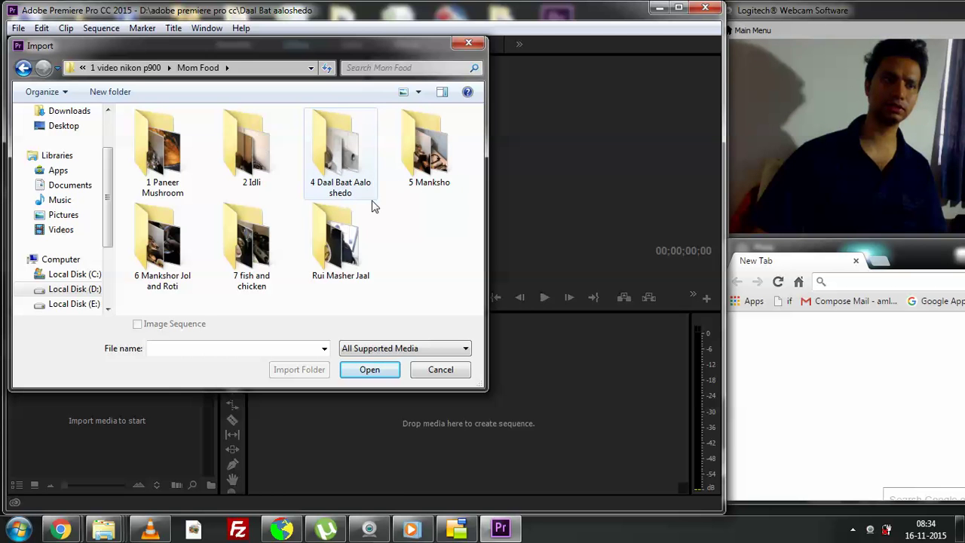
pyautogui.doubleClick(351, 168)
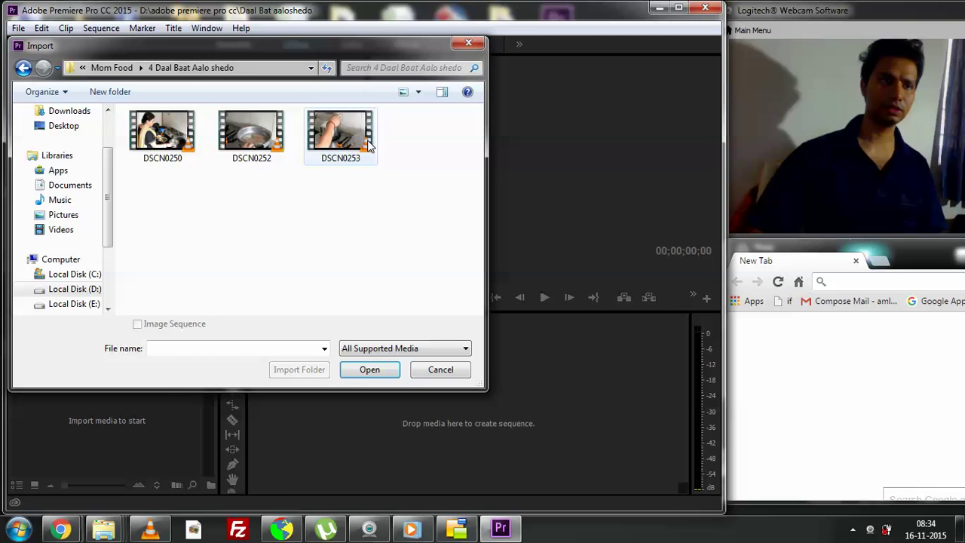
pyautogui.moveTo(420, 123); pyautogui.dragTo(152, 185)
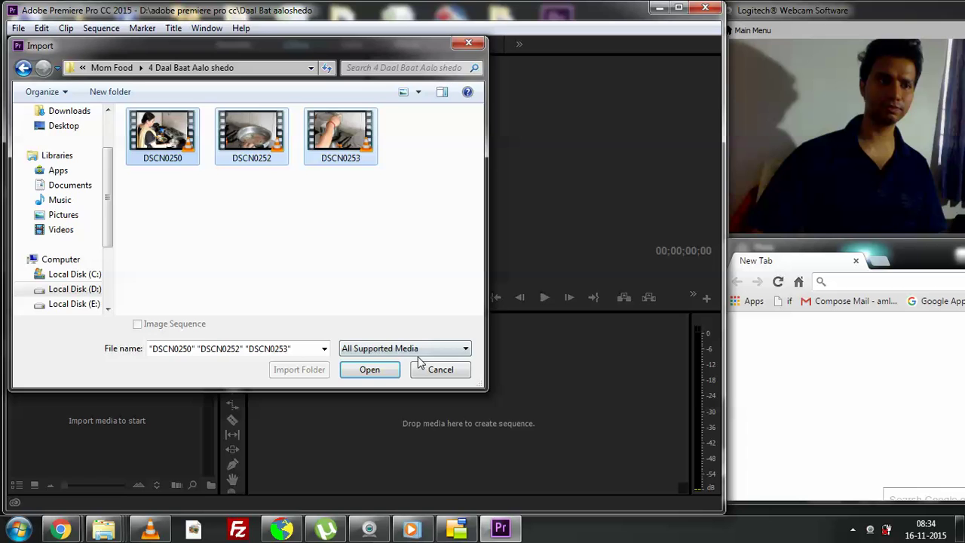
pyautogui.click(370, 369)
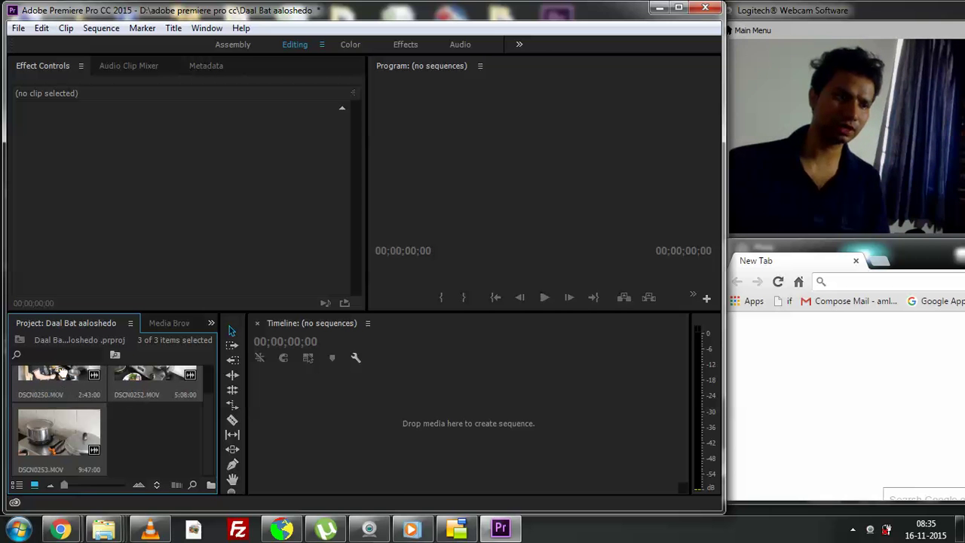
pyautogui.scroll(1, 61, 372)
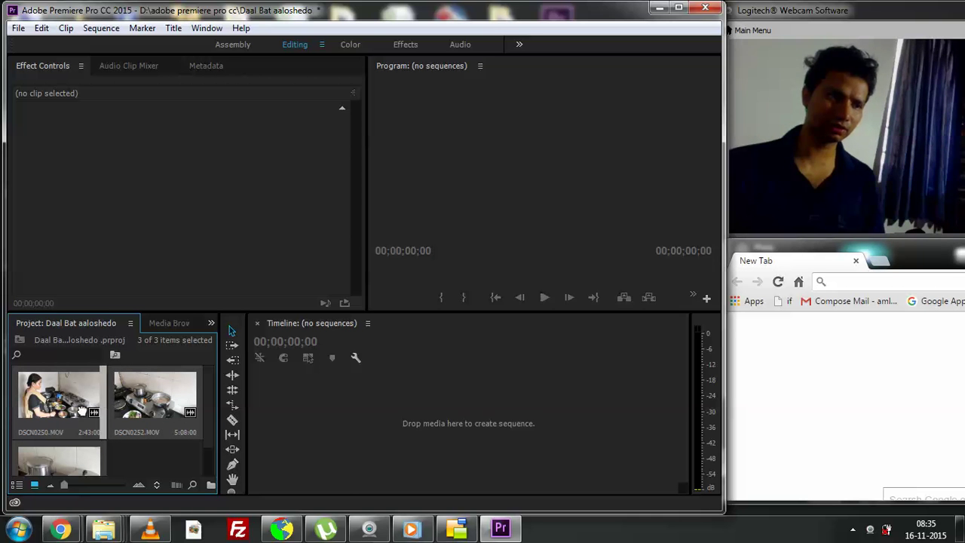
# Step: Drop the three clips into the timeline to create sequence DSCN0253, then delete DSCN0252 and DSCN0253
pyautogui.moveTo(133, 460); pyautogui.dragTo(287, 434)
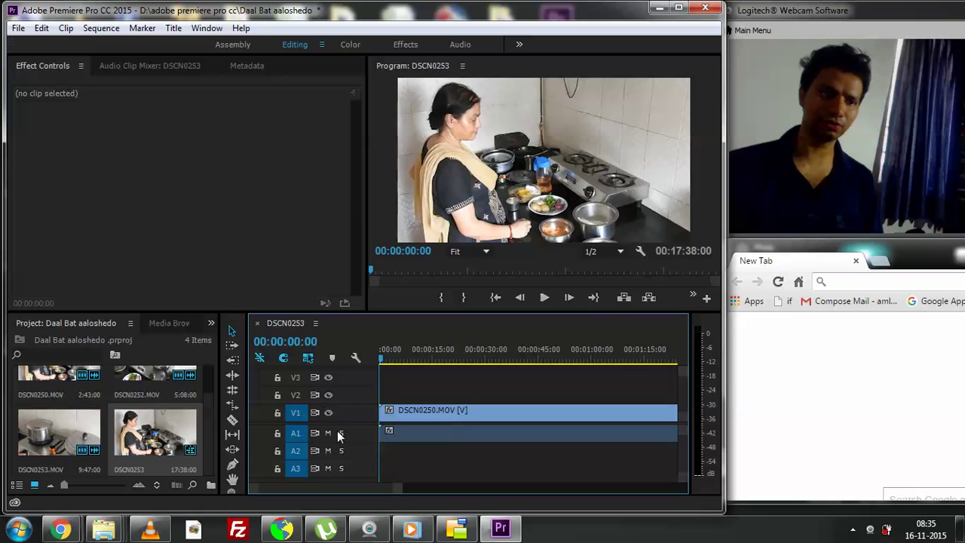
pyautogui.moveTo(397, 495); pyautogui.dragTo(575, 504)
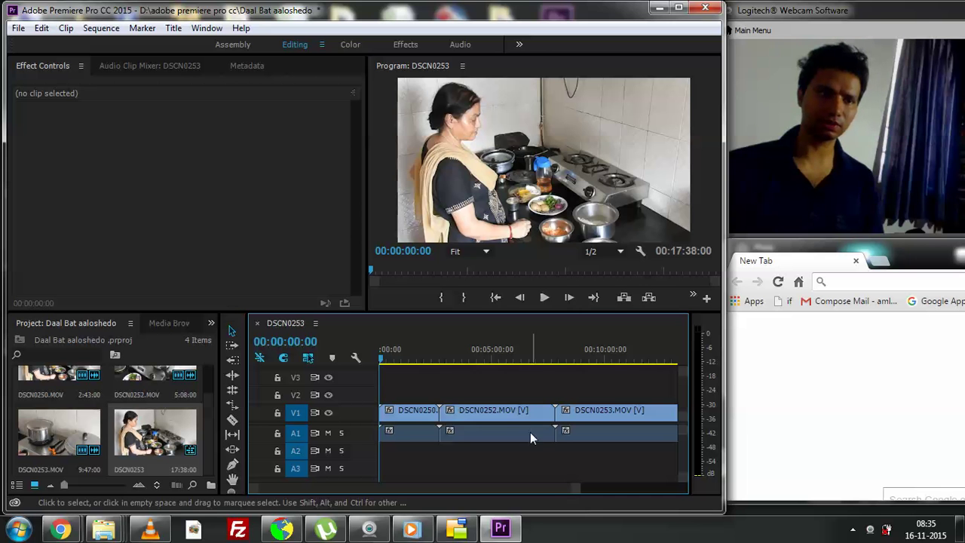
pyautogui.click(517, 413)
pyautogui.press('Delete')
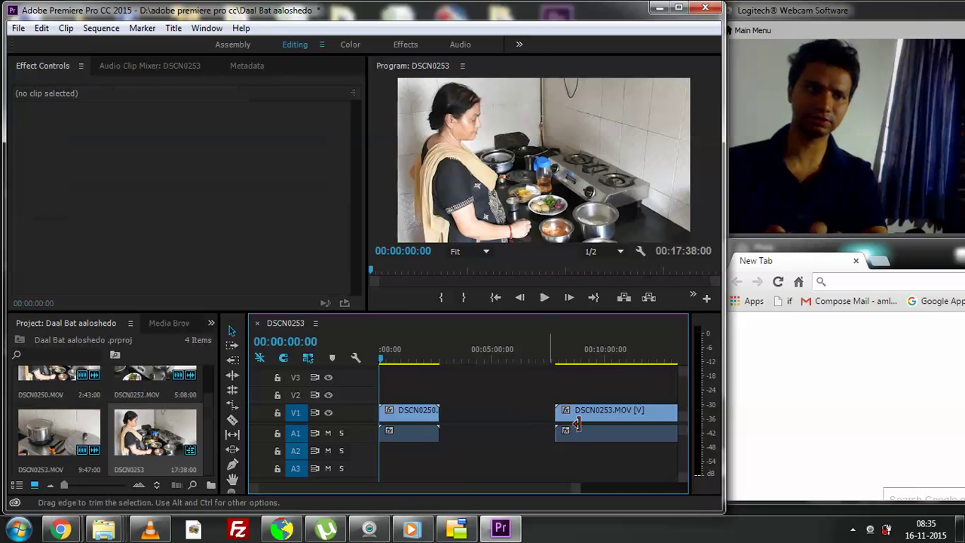
pyautogui.click(595, 413)
pyautogui.press('Delete')
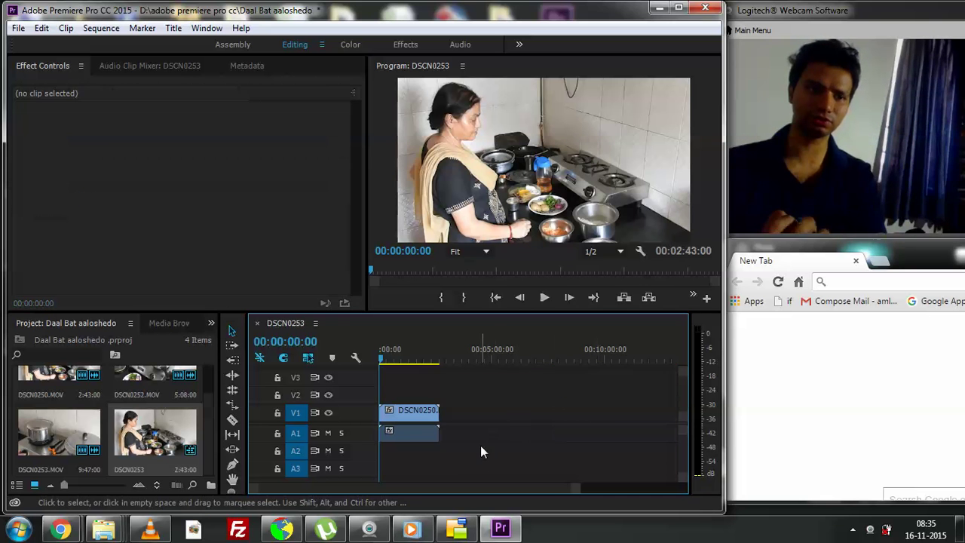
pyautogui.moveTo(575, 489); pyautogui.dragTo(543, 489)
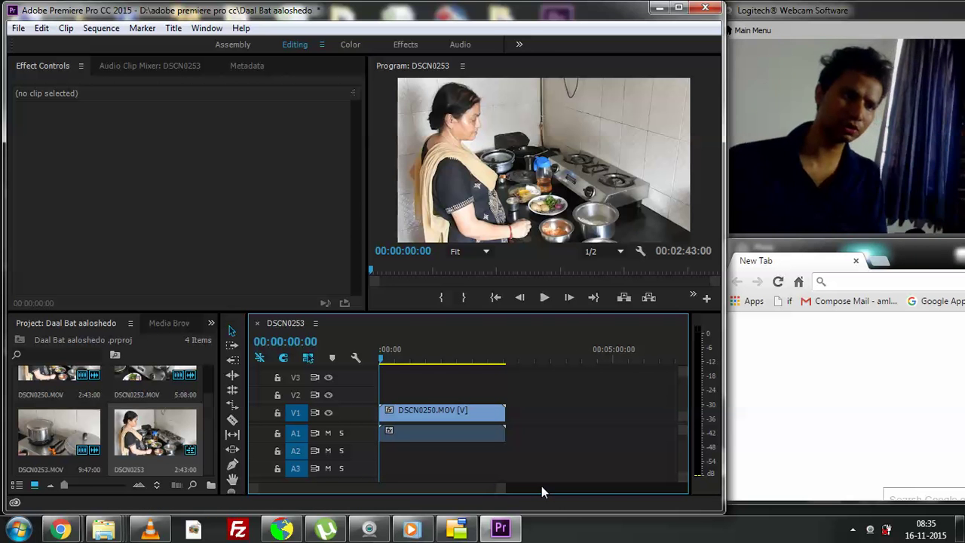
# Step: Add DSCN0252.MOV on V2 after DSCN0250, then DSCN0253.MOV on V3 after DSCN0252
pyautogui.click(108, 385)
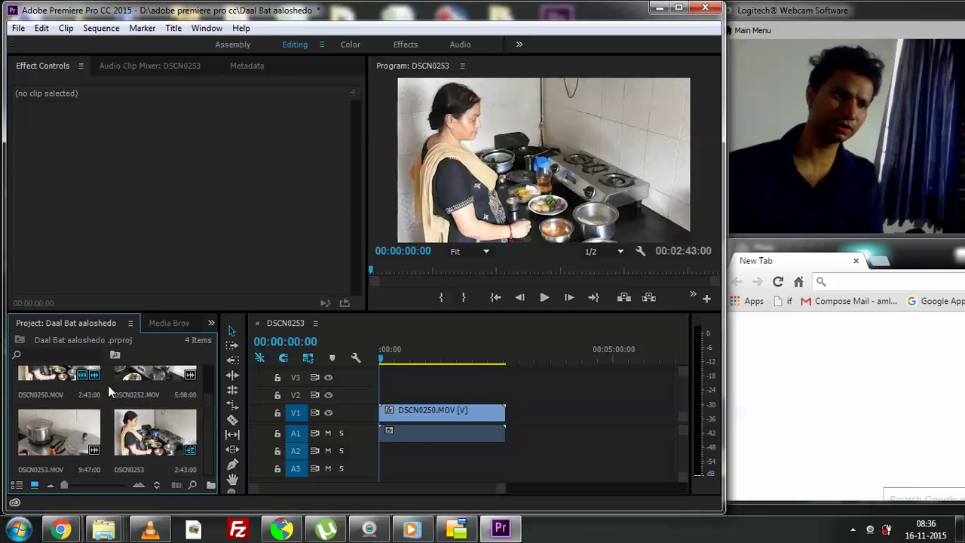
pyautogui.click(157, 379)
pyautogui.moveTo(156, 376); pyautogui.dragTo(509, 398)
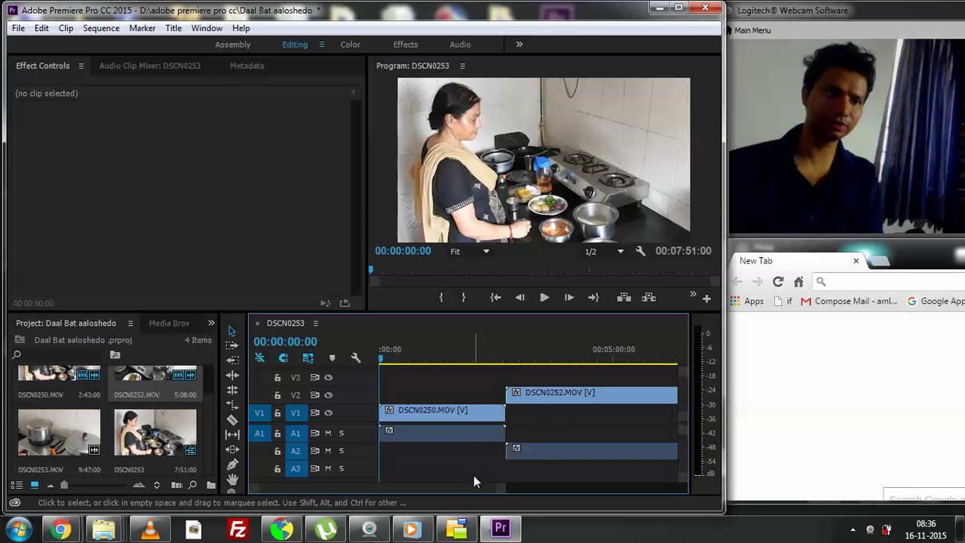
pyautogui.moveTo(502, 490); pyautogui.dragTo(573, 492)
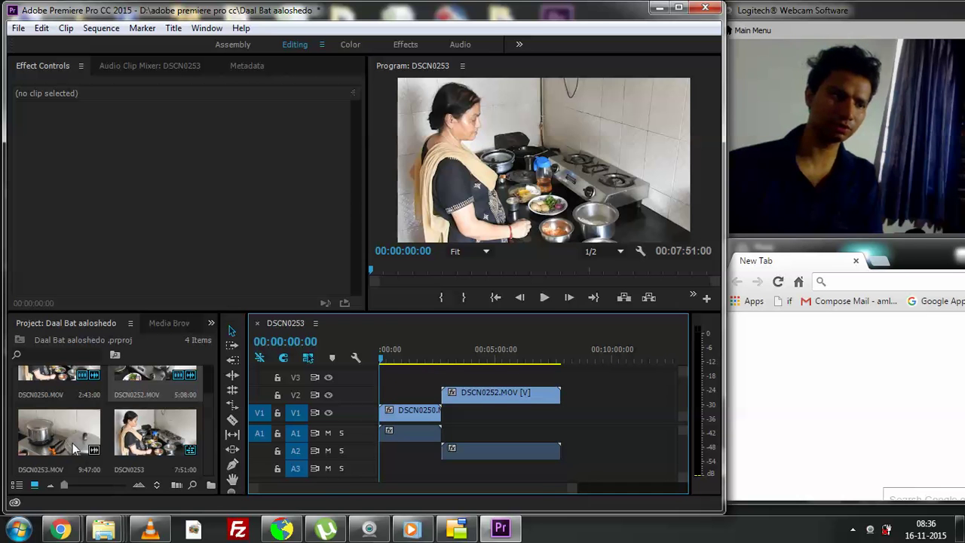
pyautogui.moveTo(66, 441); pyautogui.dragTo(557, 374)
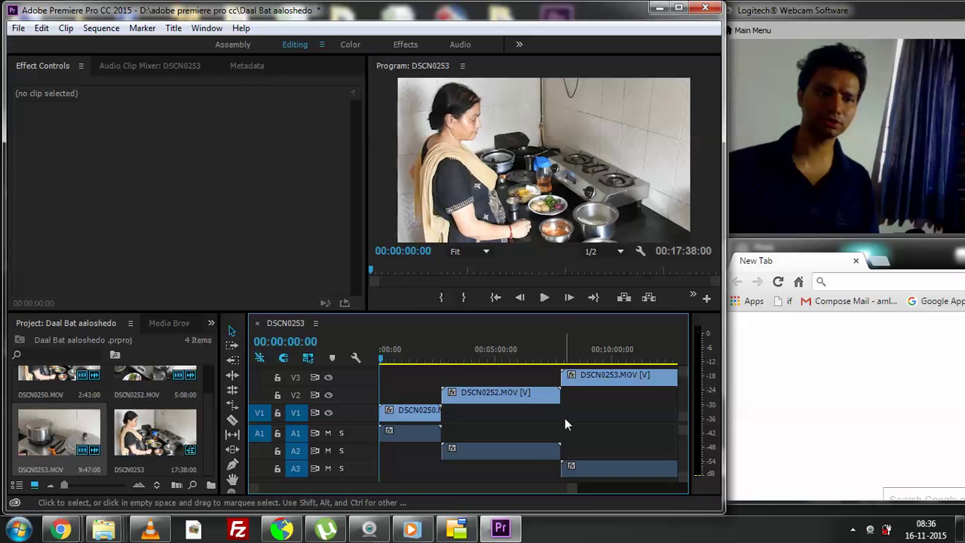
pyautogui.click(487, 395)
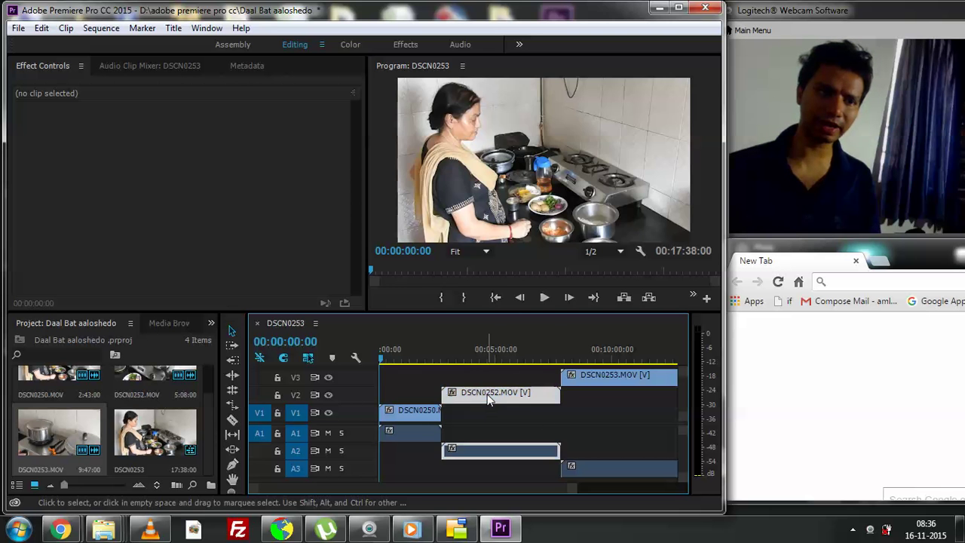
pyautogui.moveTo(487, 394); pyautogui.dragTo(446, 408)
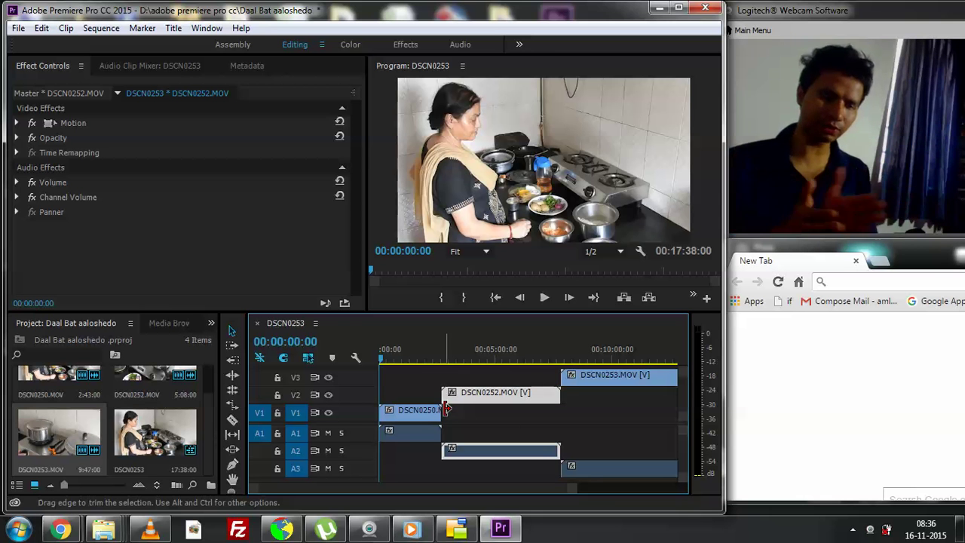
pyautogui.click(406, 437)
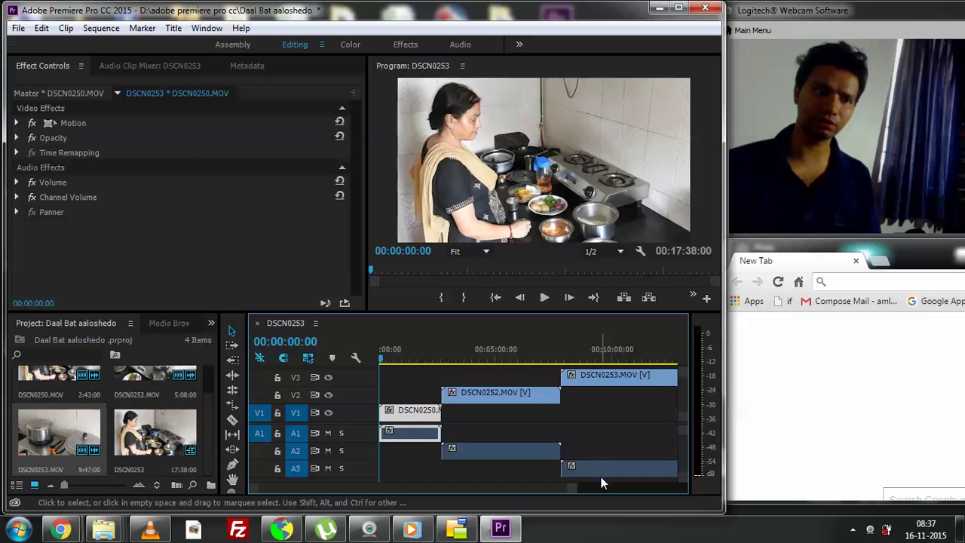
pyautogui.click(492, 390)
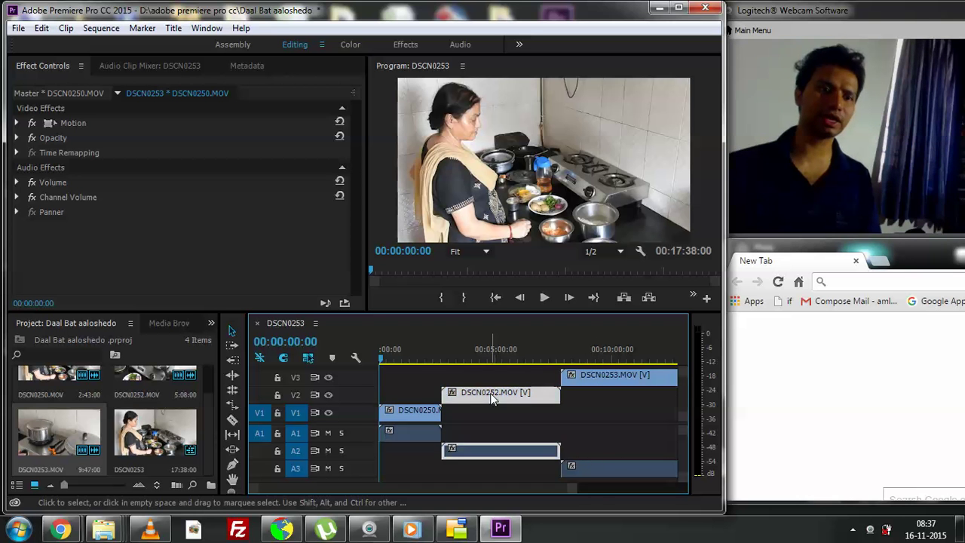
# Step: In the Color workspace, give DSCN0250 Lumetri Color, trying BMC RAW then setting Input LUT to None
pyautogui.click(343, 44)
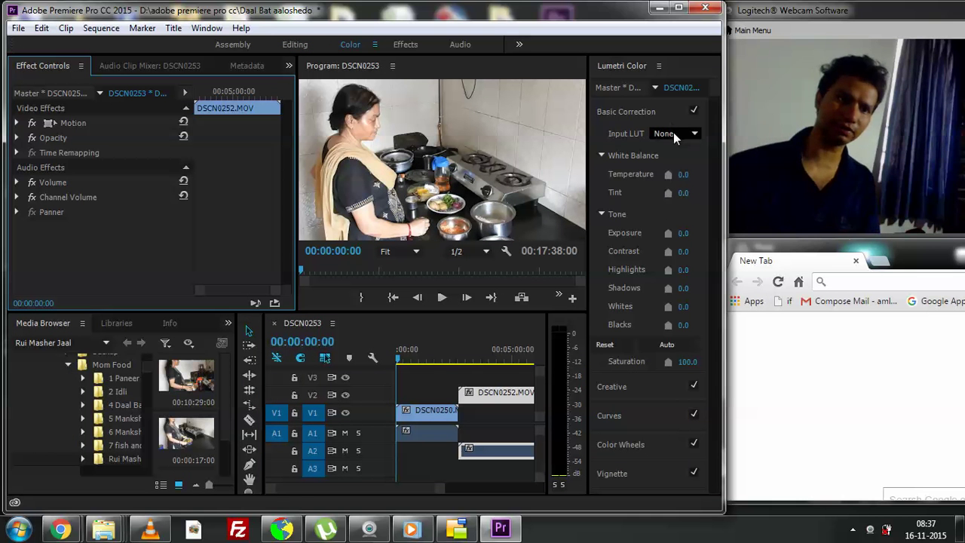
pyautogui.click(430, 411)
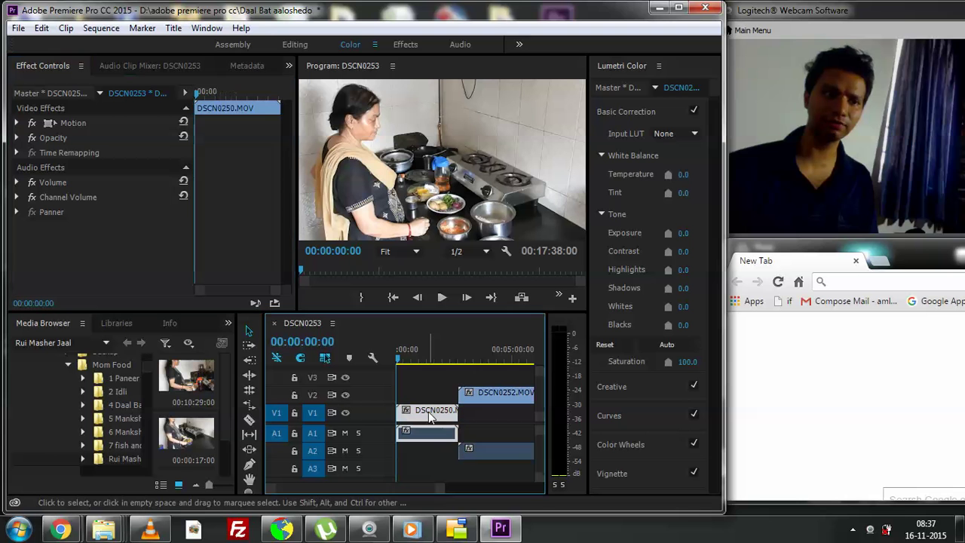
pyautogui.click(668, 133)
pyautogui.click(769, 222)
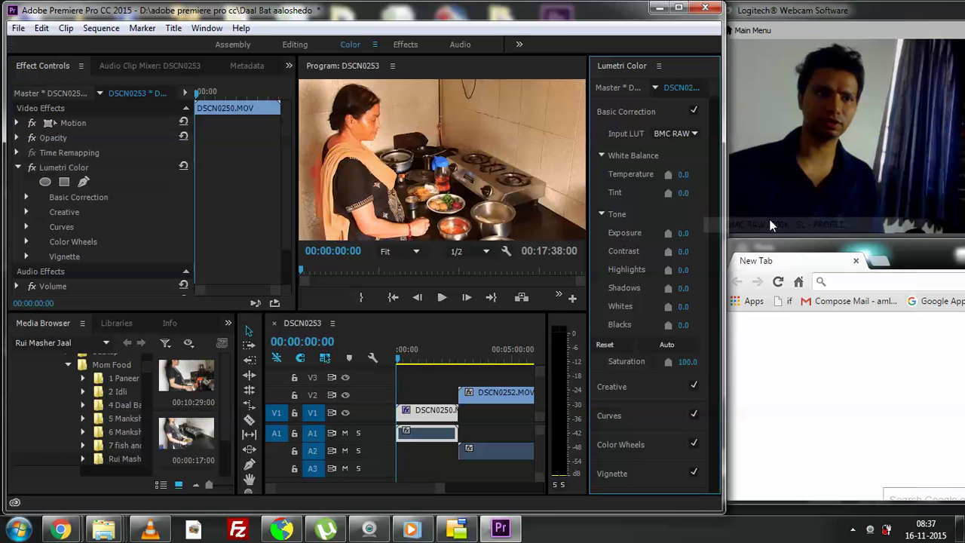
pyautogui.click(673, 133)
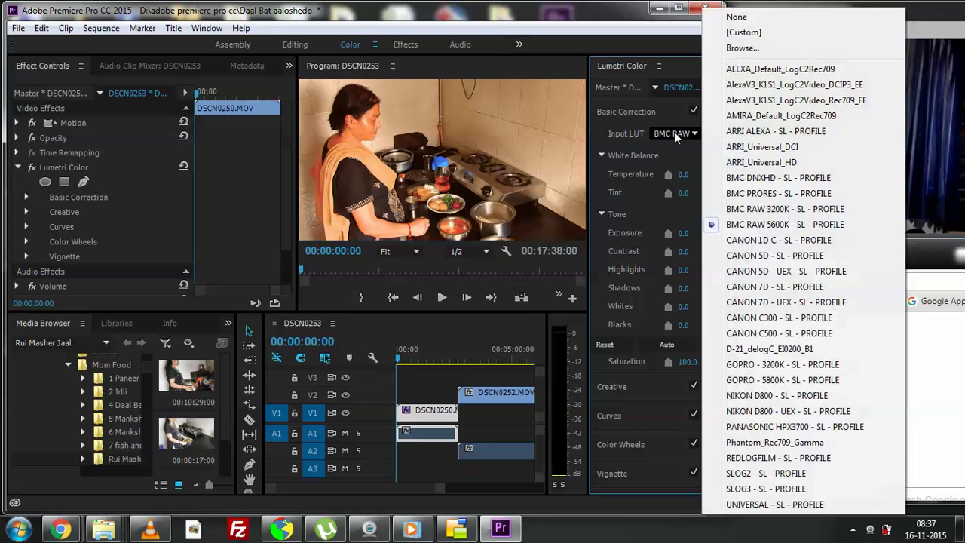
pyautogui.click(731, 17)
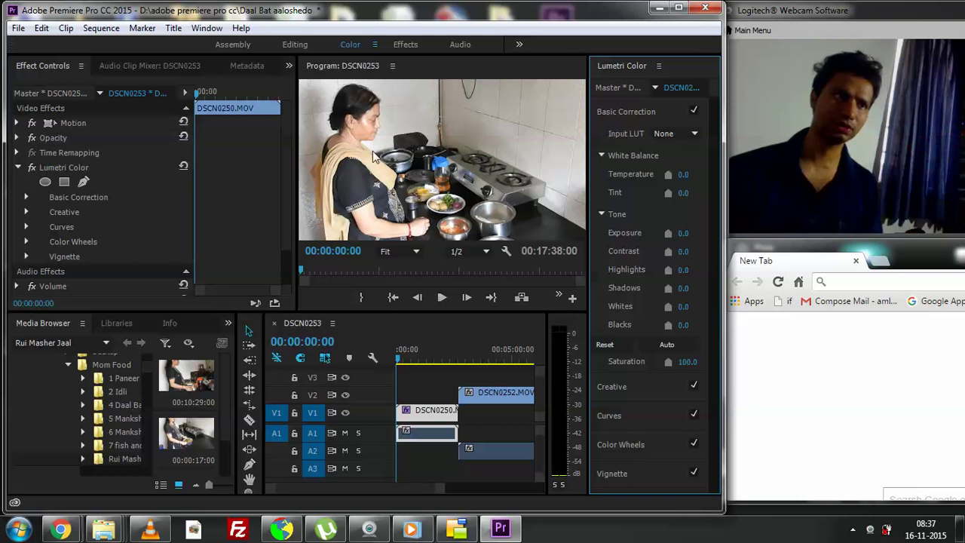
pyautogui.click(304, 44)
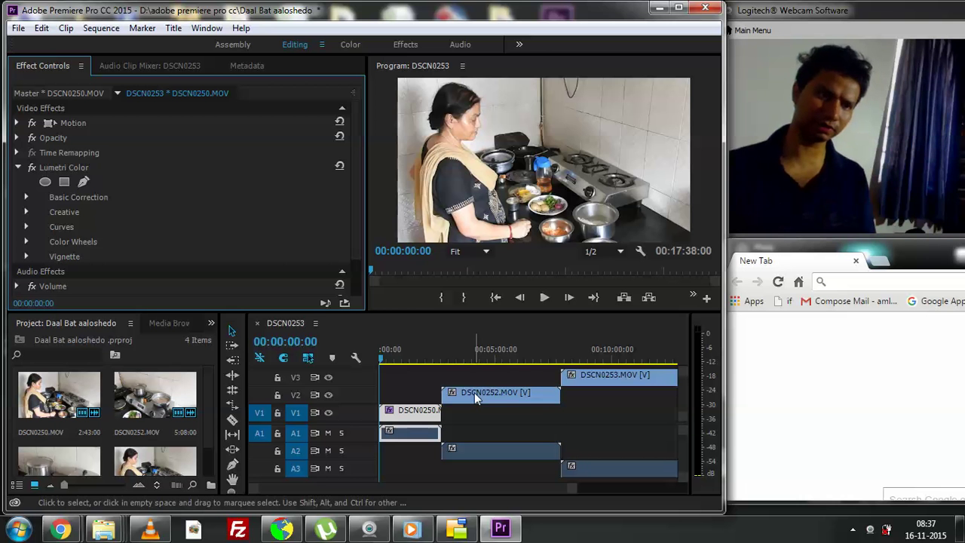
pyautogui.moveTo(474, 392); pyautogui.dragTo(445, 397)
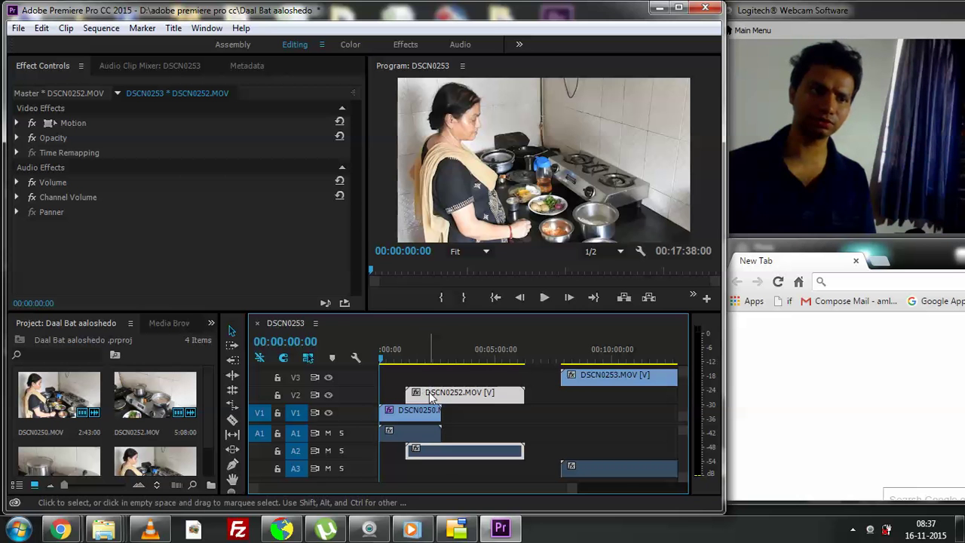
pyautogui.moveTo(431, 398); pyautogui.dragTo(458, 402)
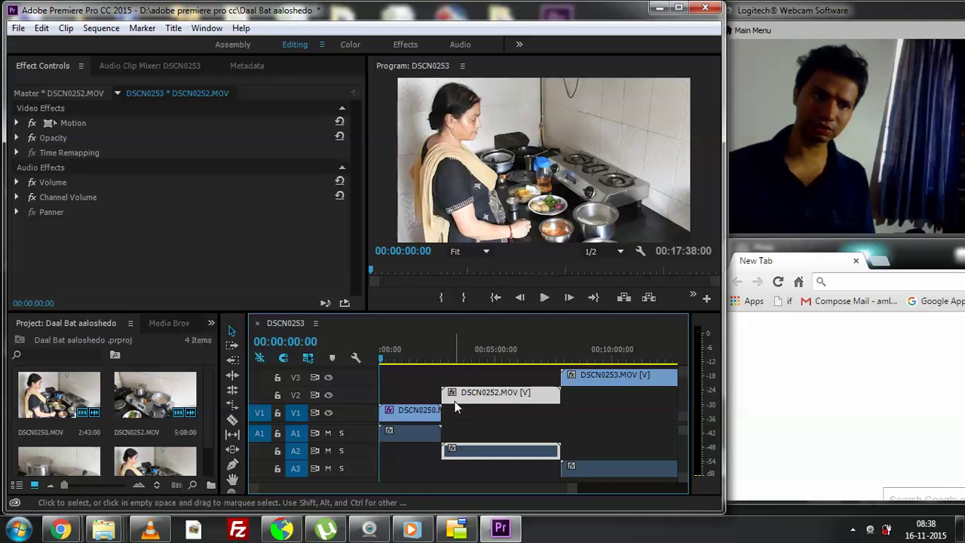
pyautogui.moveTo(461, 397); pyautogui.dragTo(464, 411)
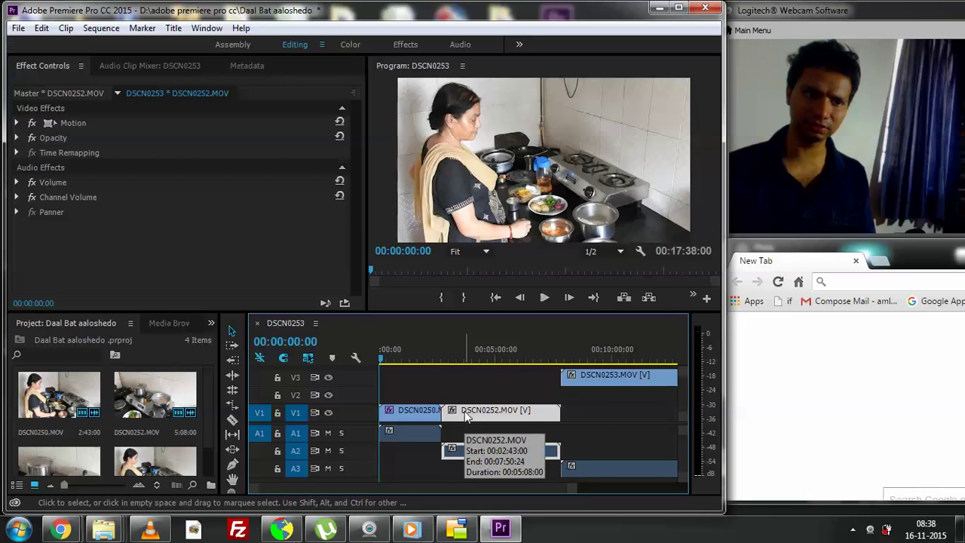
pyautogui.moveTo(465, 411); pyautogui.dragTo(464, 398)
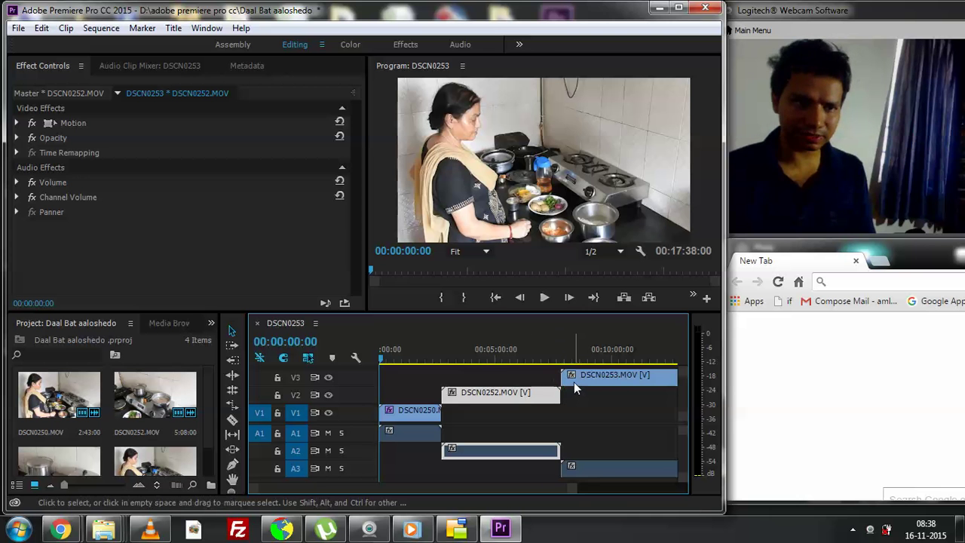
pyautogui.moveTo(573, 382)
pyautogui.mouseDown()
pyautogui.moveTo(525, 372)
pyautogui.moveTo(580, 382)
pyautogui.mouseUp()
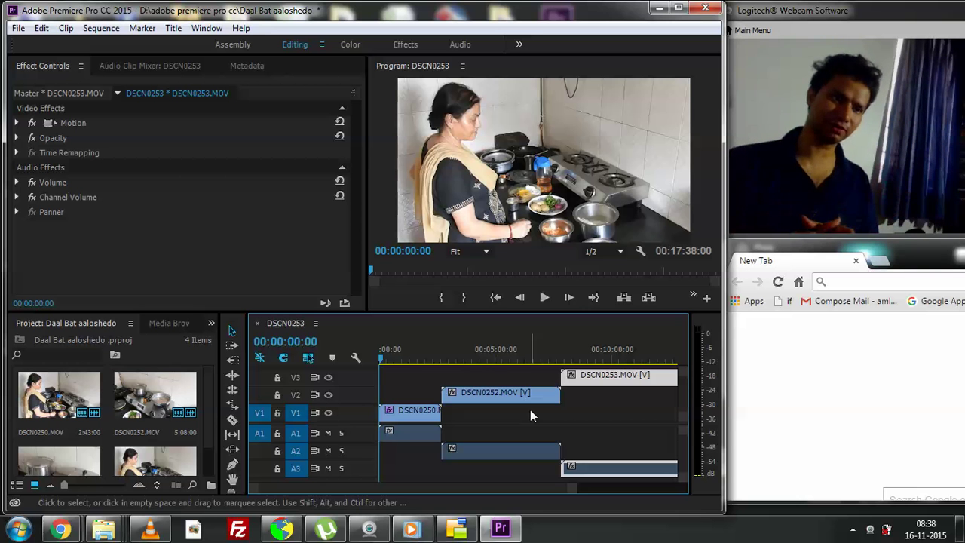
# Step: Start a File > Export > Media export using the NTSC DV 24p preset, then edit its output name
pyautogui.click(16, 29)
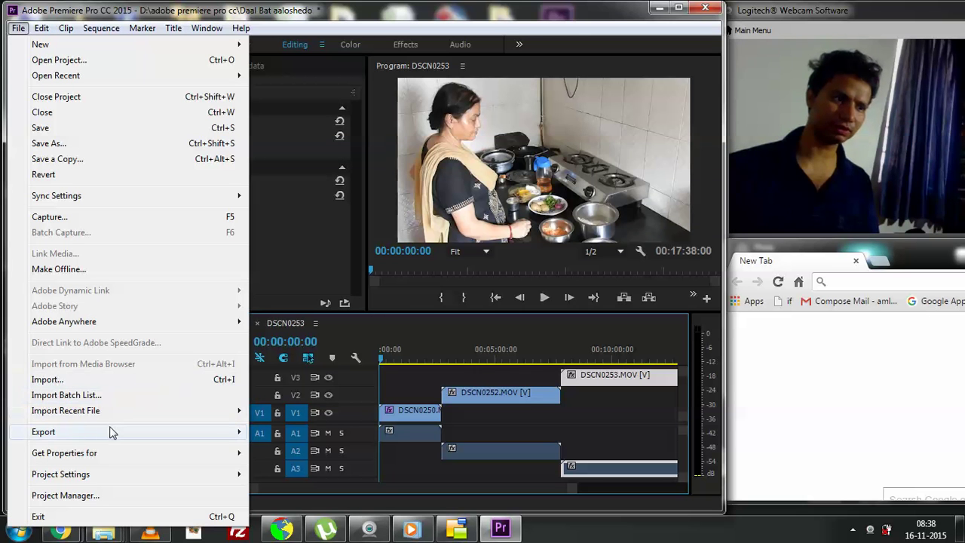
pyautogui.moveTo(110, 434)
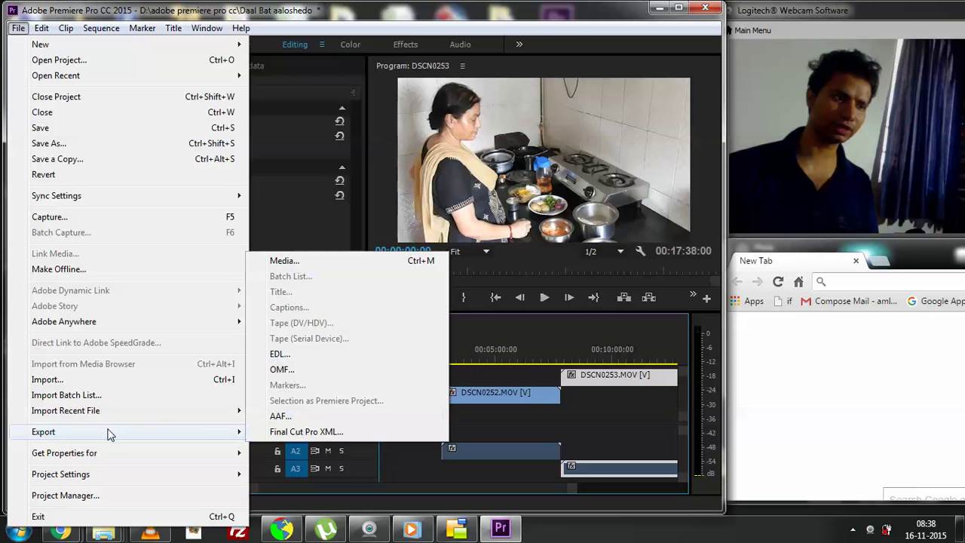
pyautogui.click(300, 260)
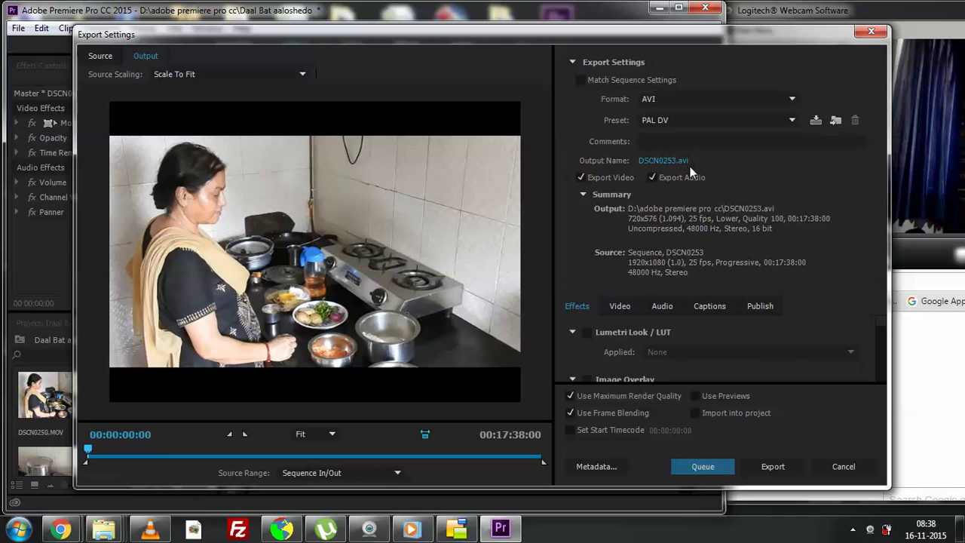
pyautogui.click(674, 120)
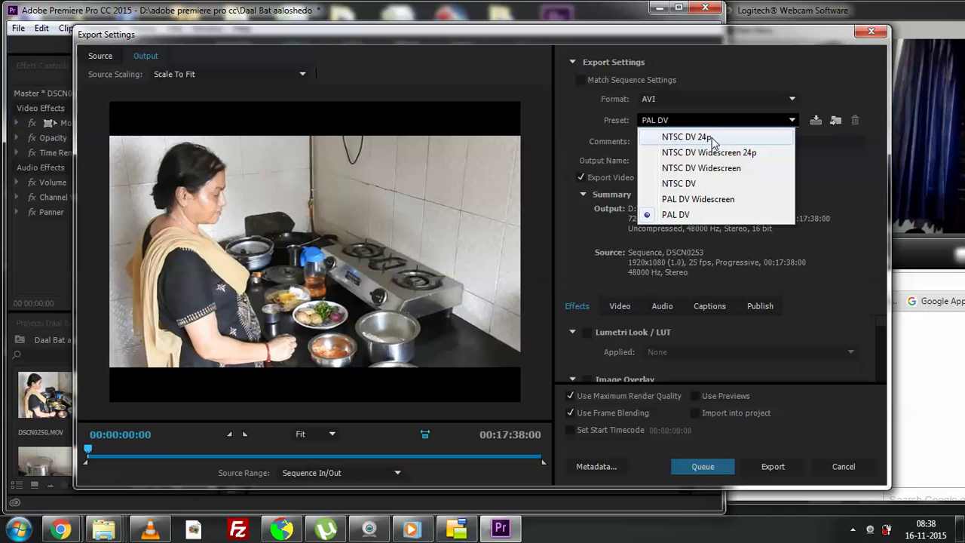
pyautogui.click(712, 138)
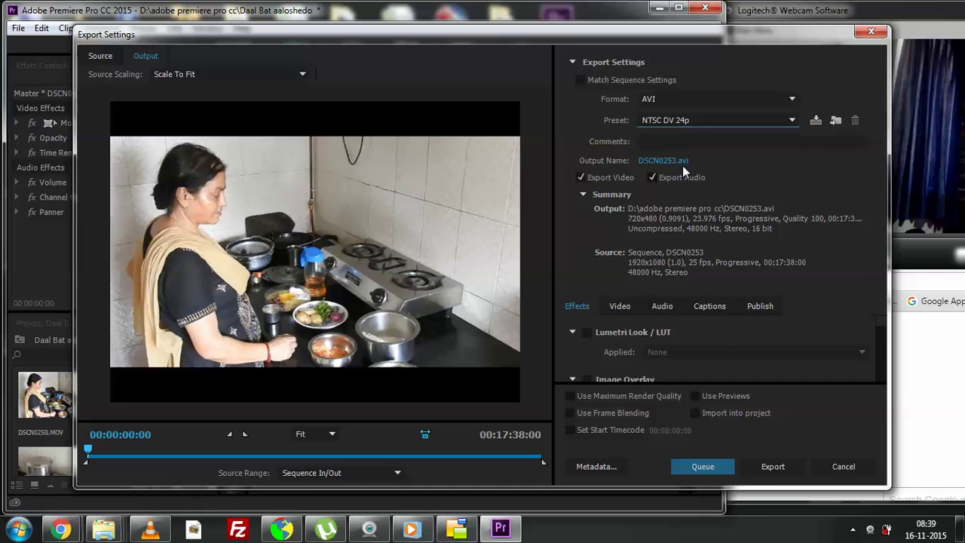
pyautogui.click(691, 163)
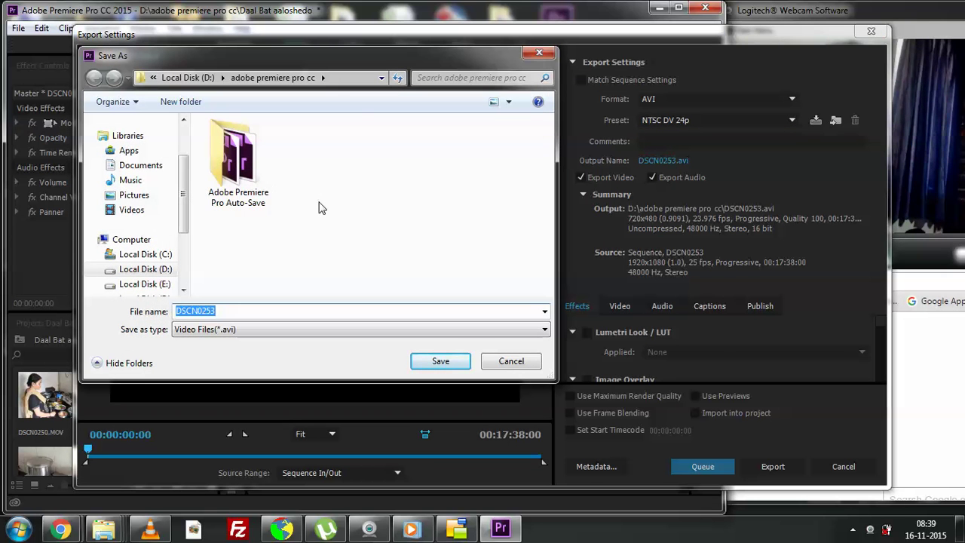
# Step: Rename the export file to 'Daal Baat Aalo Shedo combined' as AVI and save
pyautogui.click(223, 310)
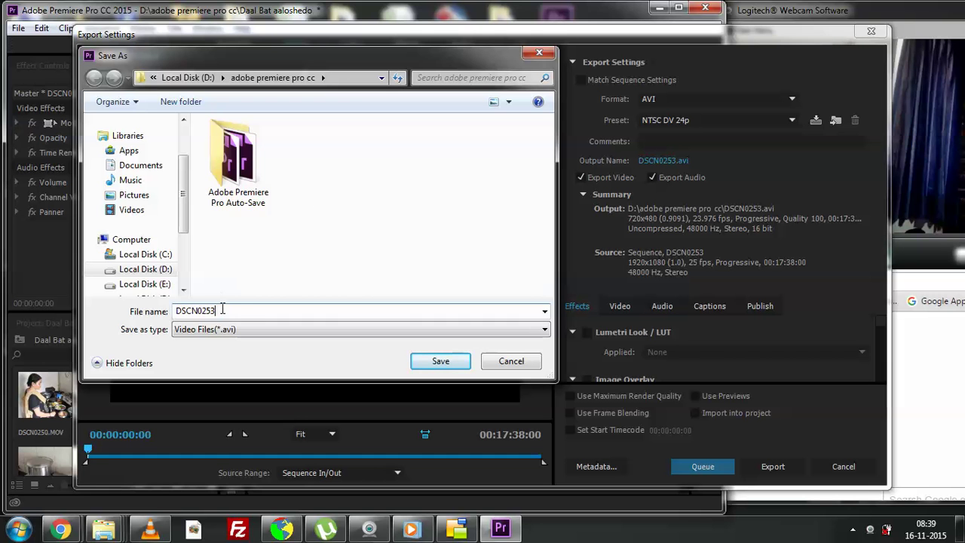
pyautogui.moveTo(219, 311); pyautogui.dragTo(186, 304)
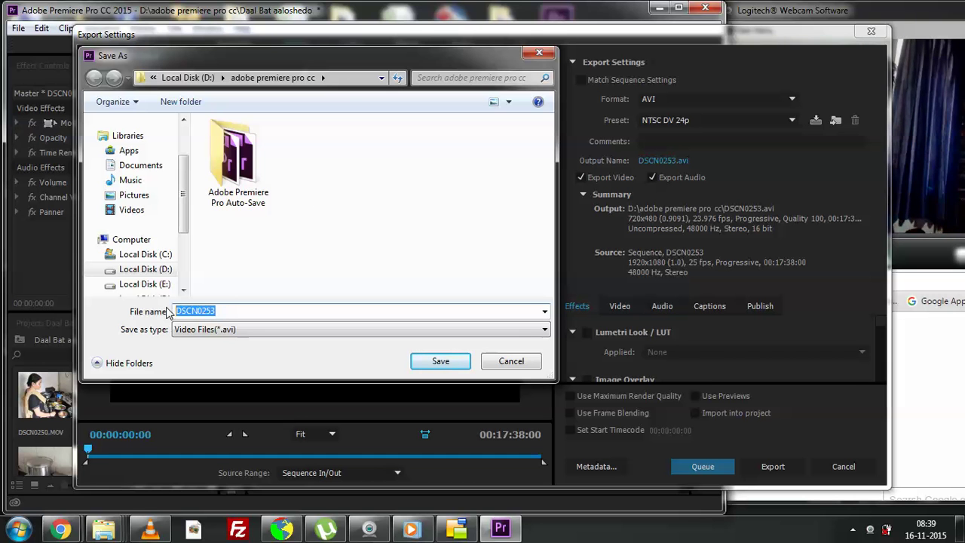
pyautogui.write('Dall')
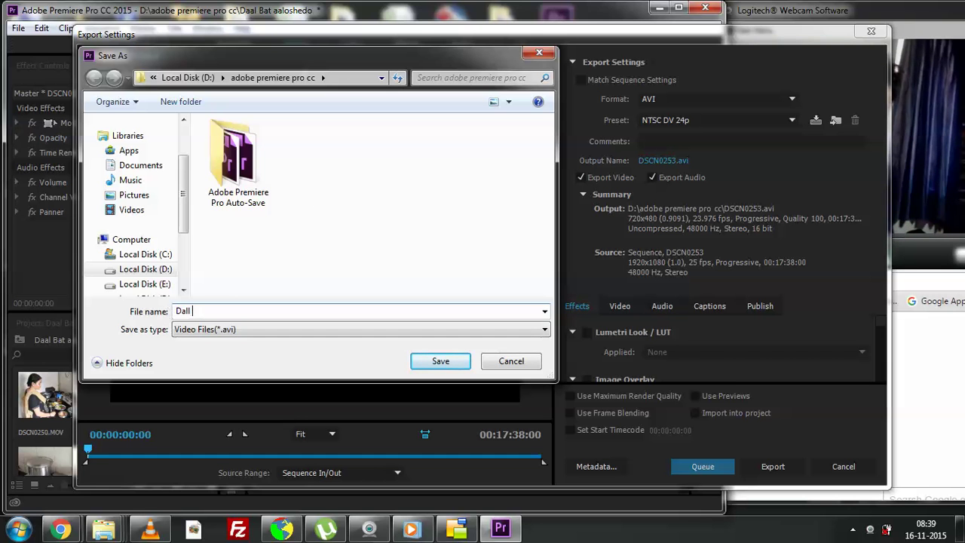
pyautogui.press('BackSpace')
pyautogui.write('al ')
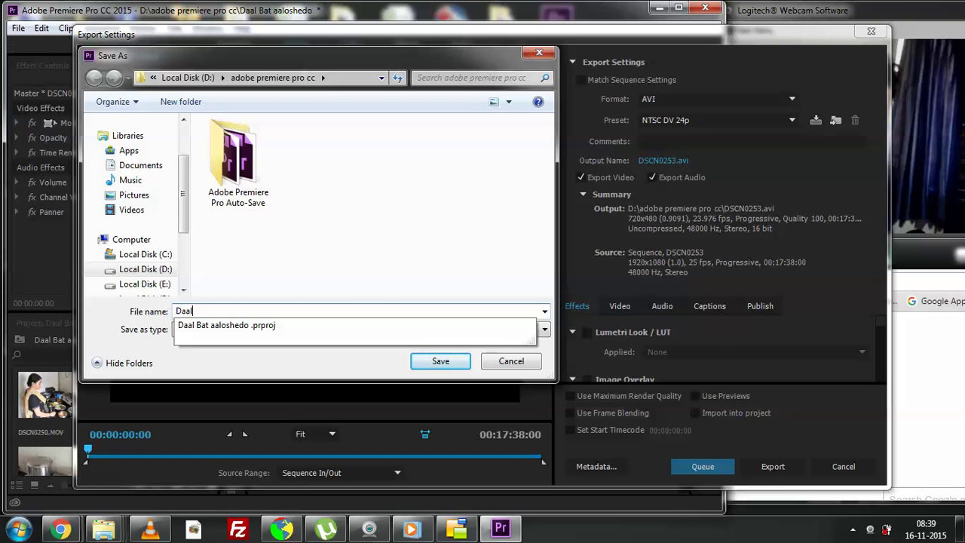
pyautogui.write('Baat')
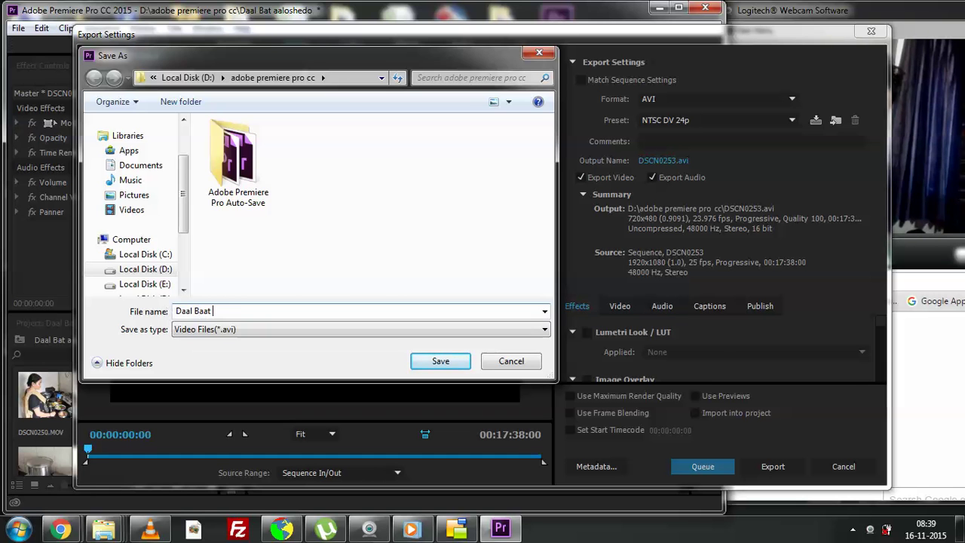
pyautogui.write(' Aalo ')
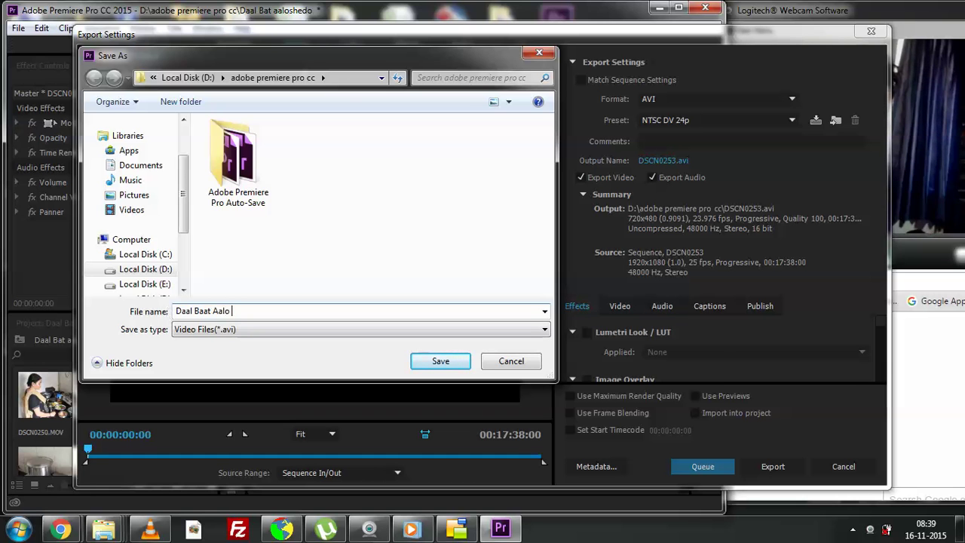
pyautogui.write('Shed')
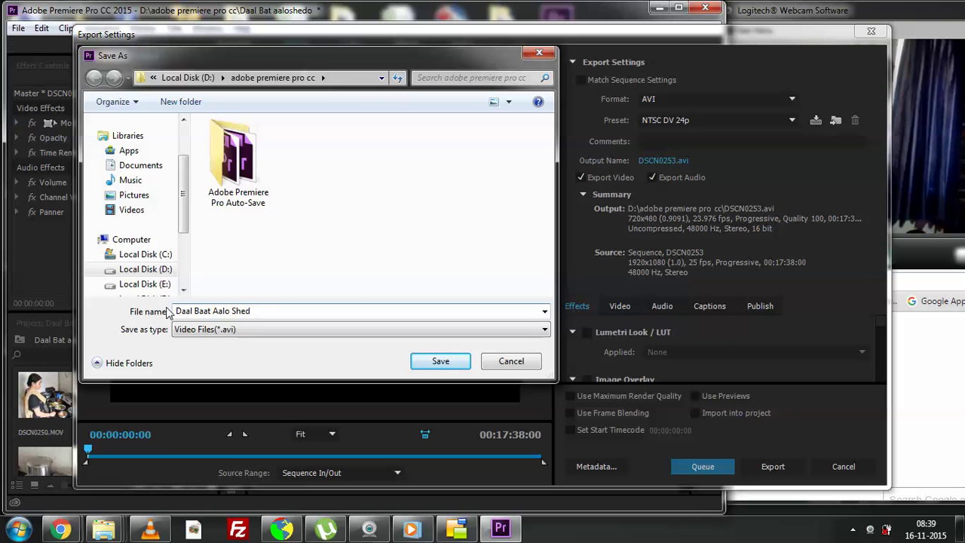
pyautogui.write('o')
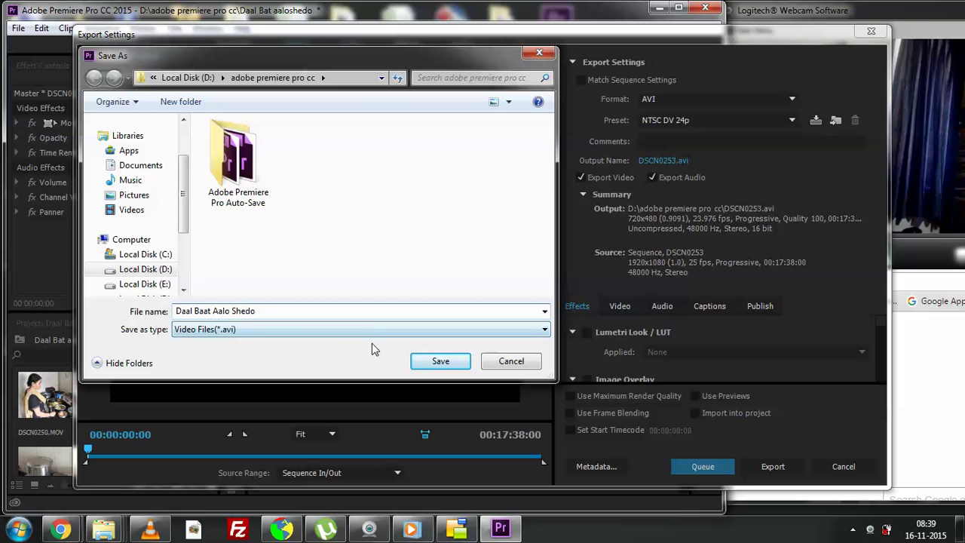
pyautogui.write(' comb')
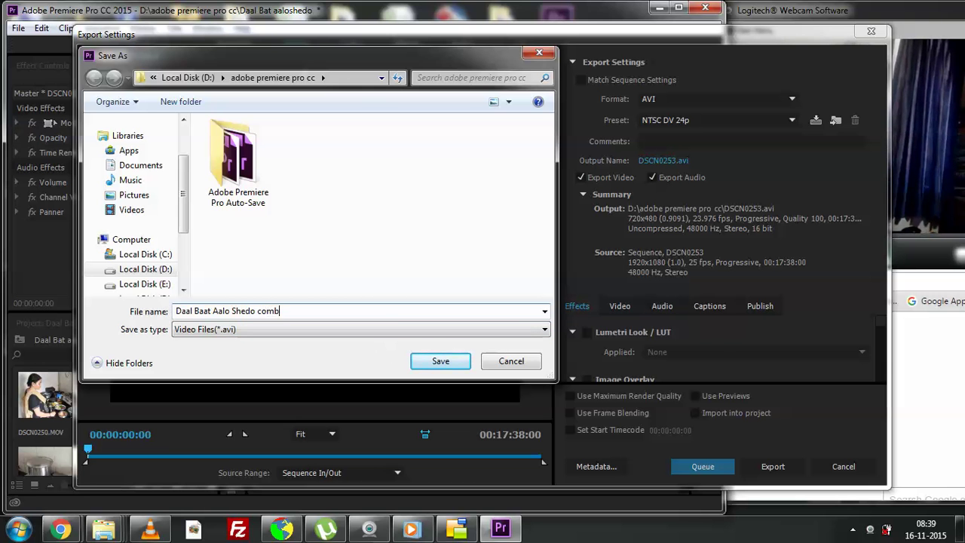
pyautogui.write('ined')
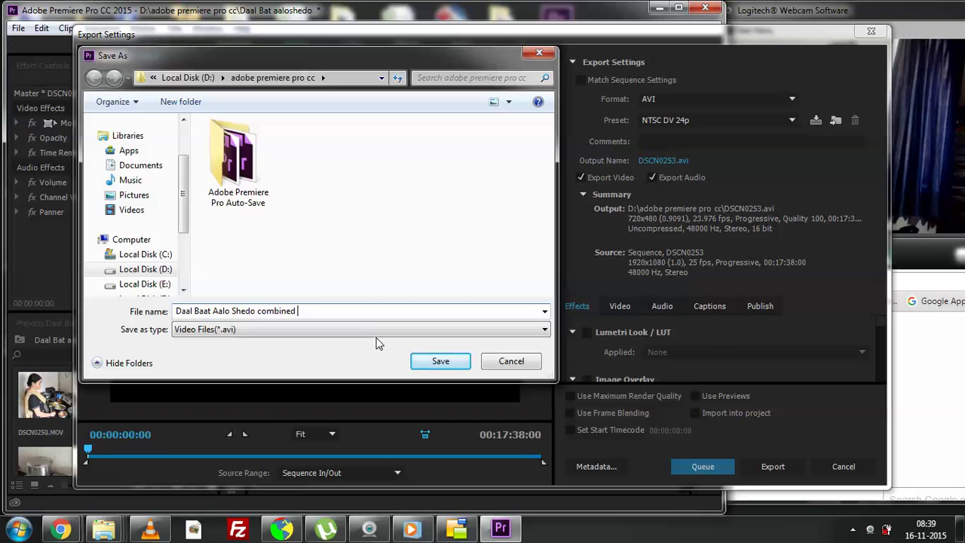
pyautogui.click(440, 361)
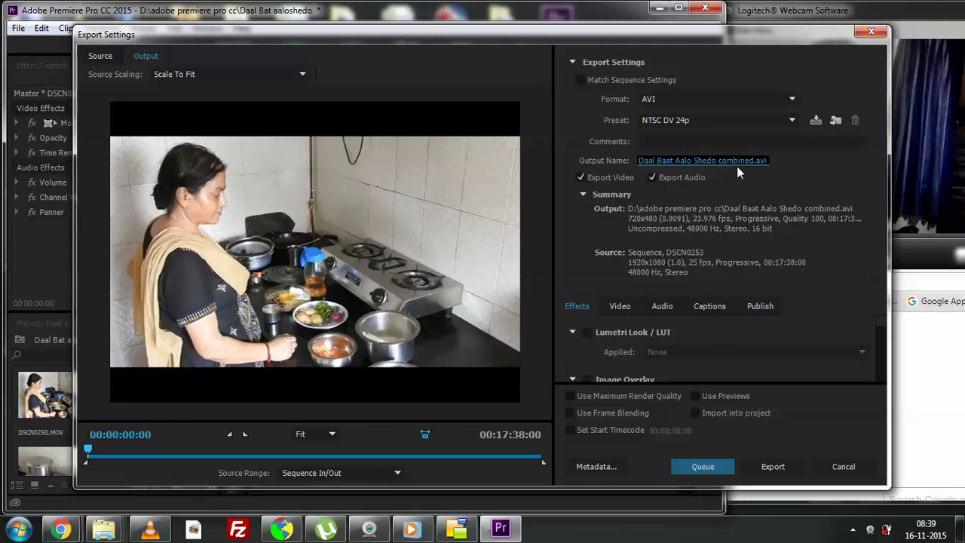
# Step: Leave Lumetri Look off, enable Use Maximum Render Quality, keep AVI format, and start exporting
pyautogui.click(585, 333)
pyautogui.click(663, 352)
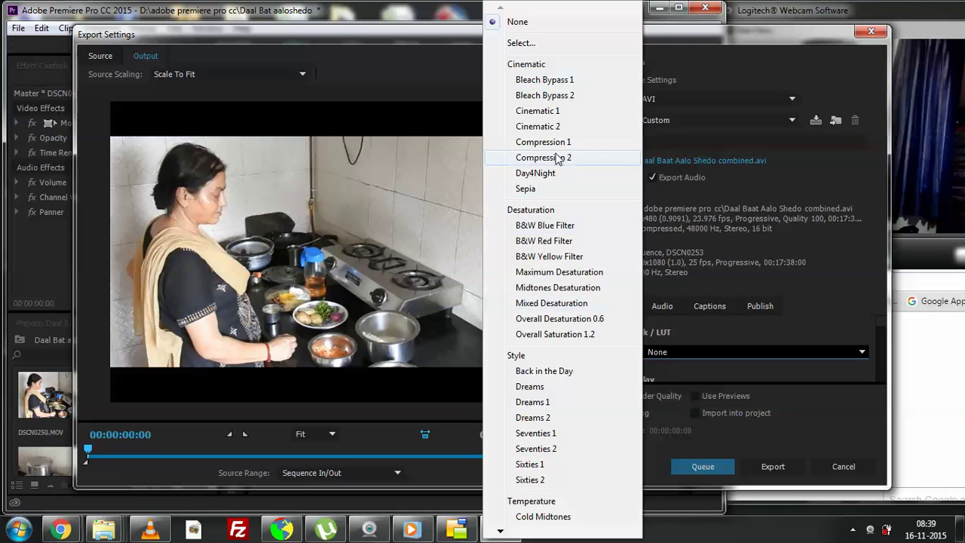
pyautogui.click(804, 287)
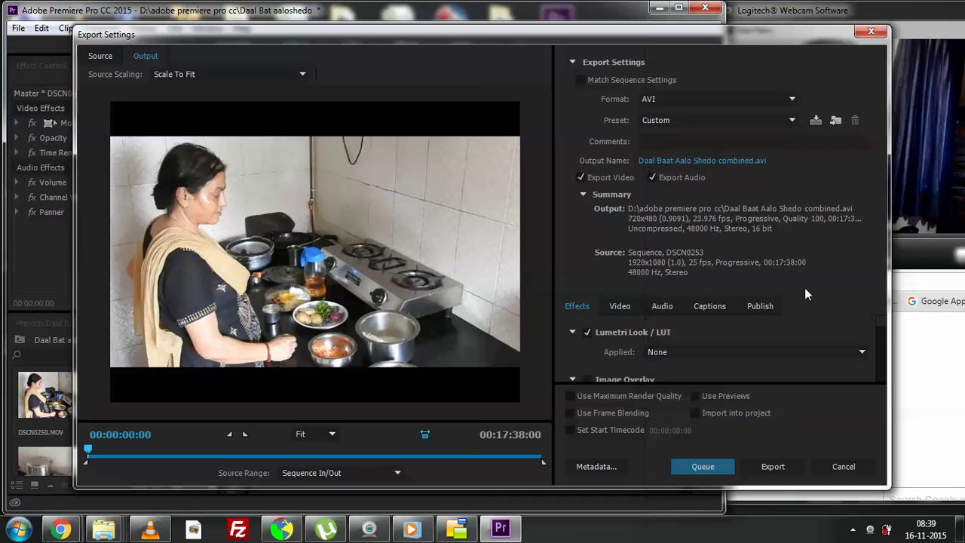
pyautogui.click(586, 332)
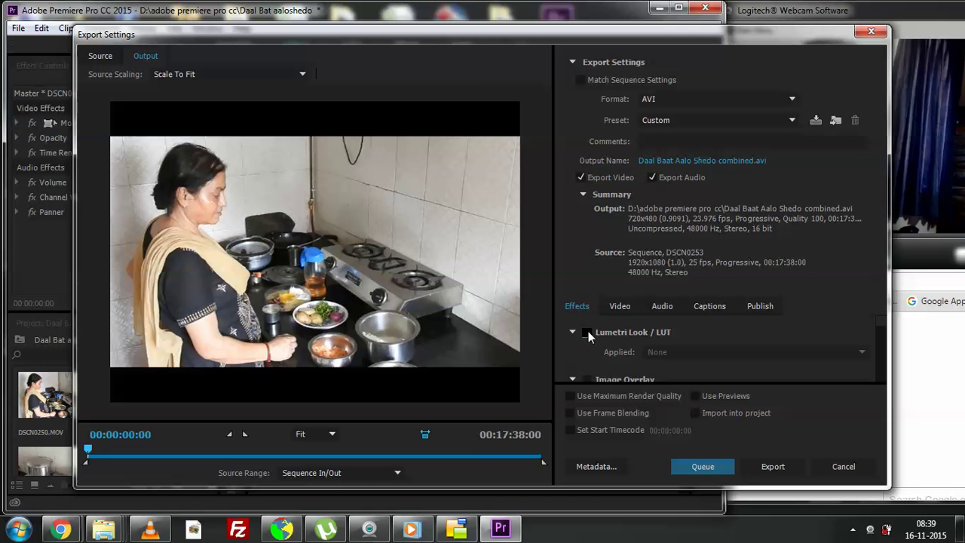
pyautogui.click(570, 398)
pyautogui.click(687, 101)
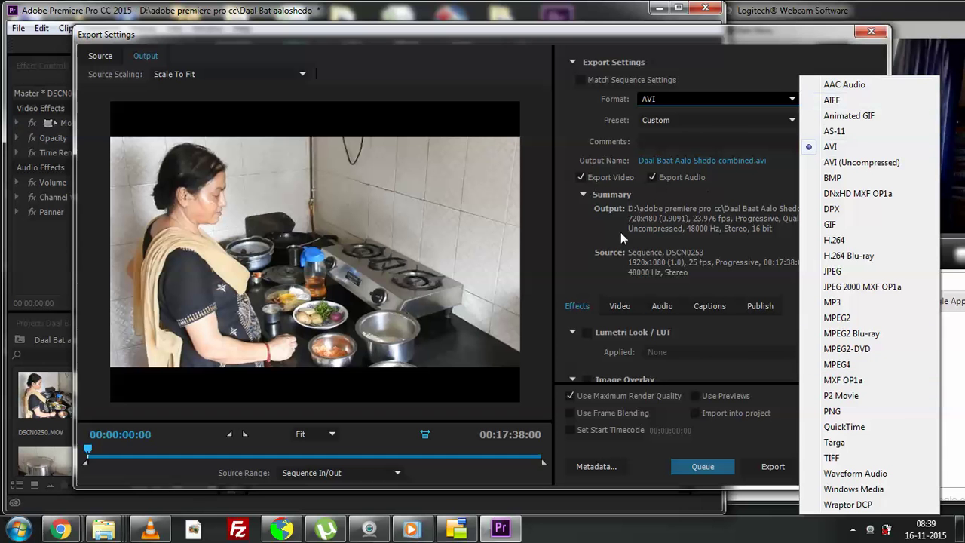
pyautogui.click(557, 254)
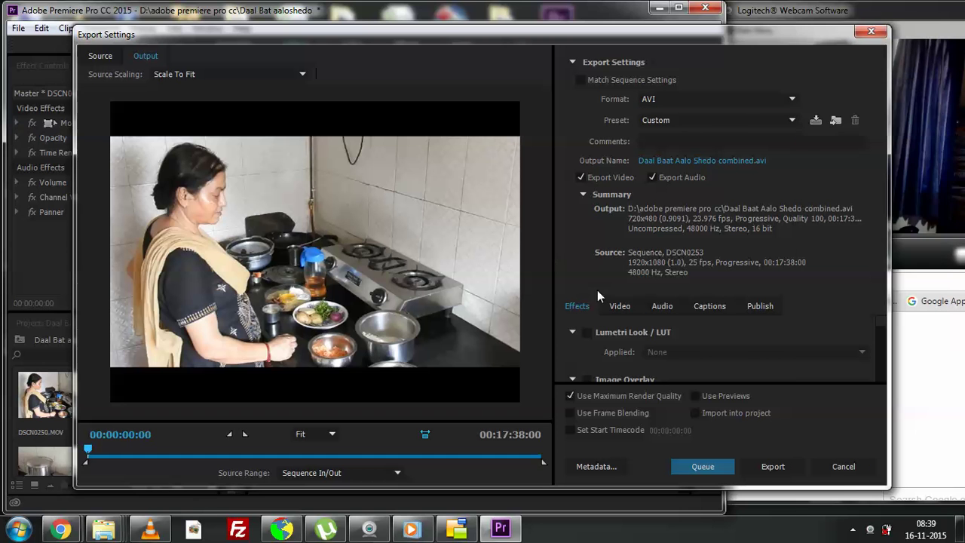
pyautogui.click(784, 467)
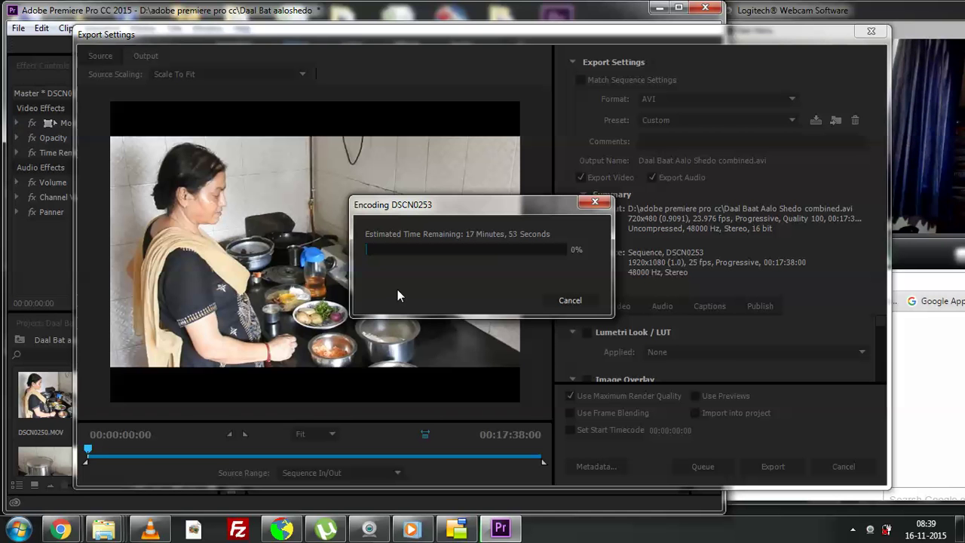
# Step: Bring up the Windows Start menu while the AVI encode continues
pyautogui.click(19, 530)
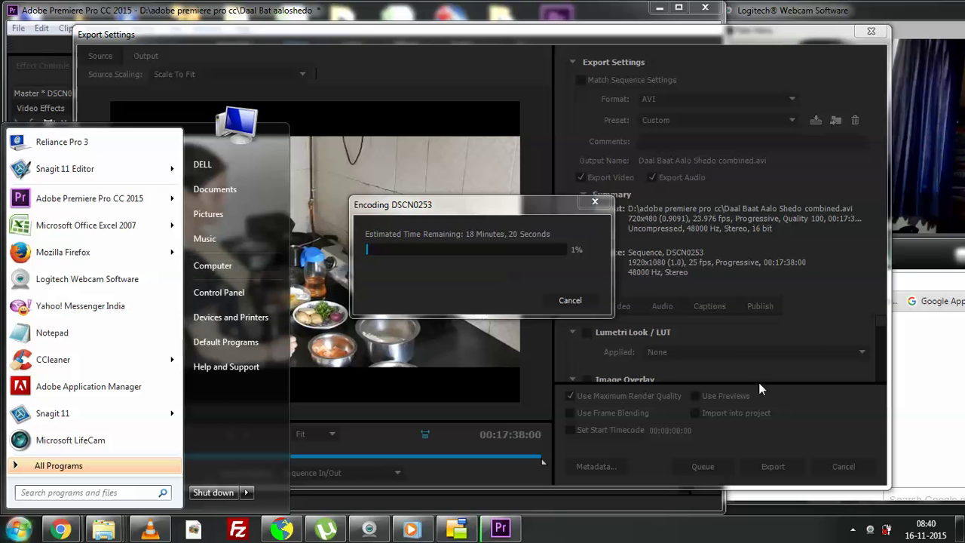
# Step: Browse to the adobe premiere pro cc folder on Local Disk (D:), then check encoding progress
pyautogui.click(245, 268)
pyautogui.doubleClick(488, 132)
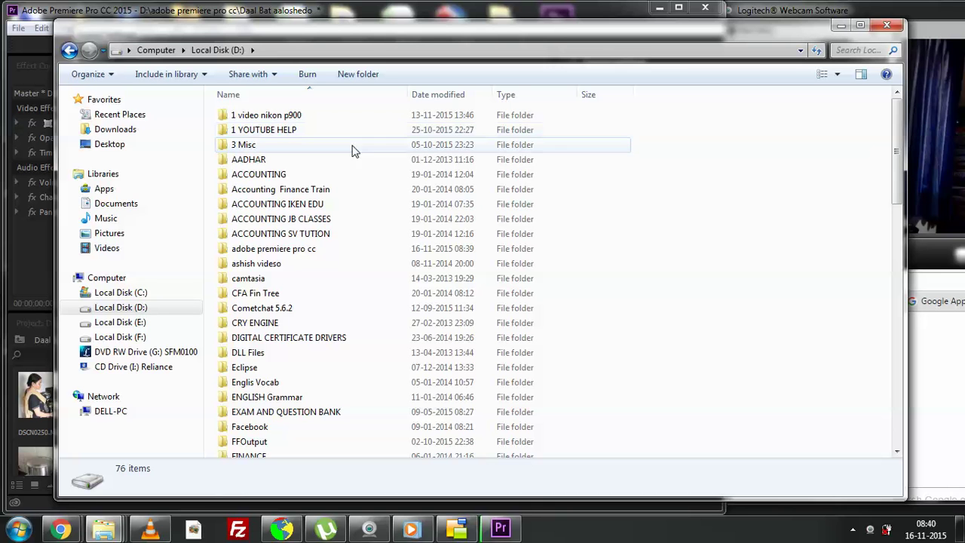
pyautogui.click(319, 254)
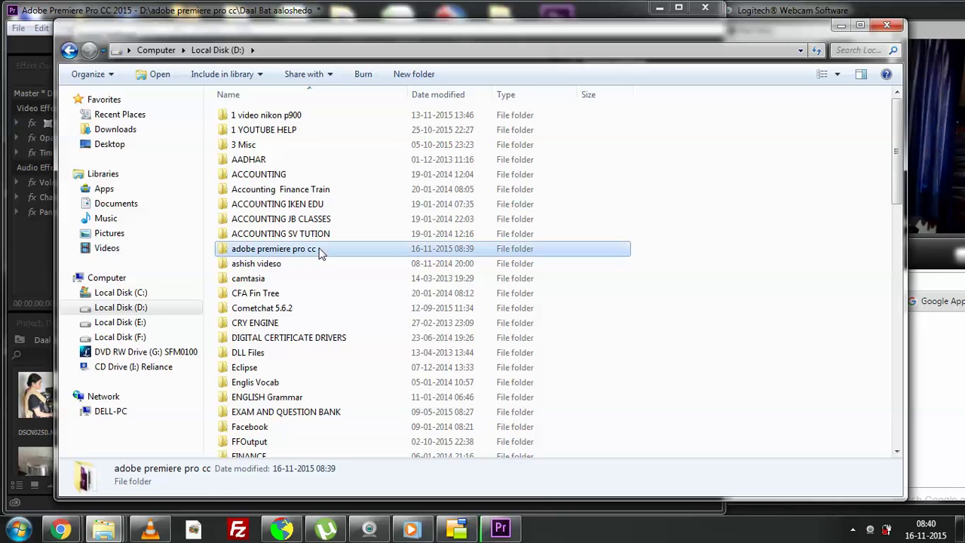
pyautogui.click(841, 30)
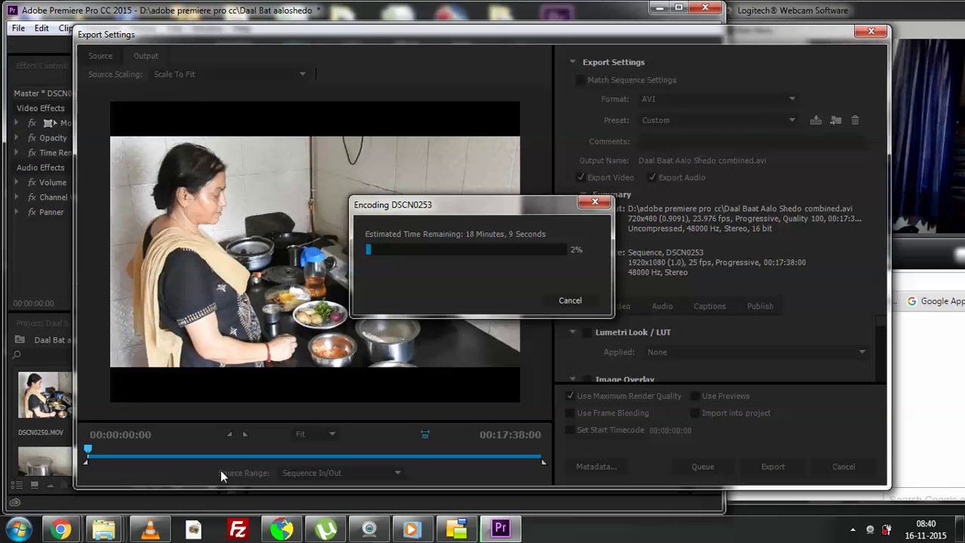
# Step: Reopen the adobe premiere pro cc folder to confirm the 'Daal Baat Aalo Shedo combined' AVI file
pyautogui.click(113, 529)
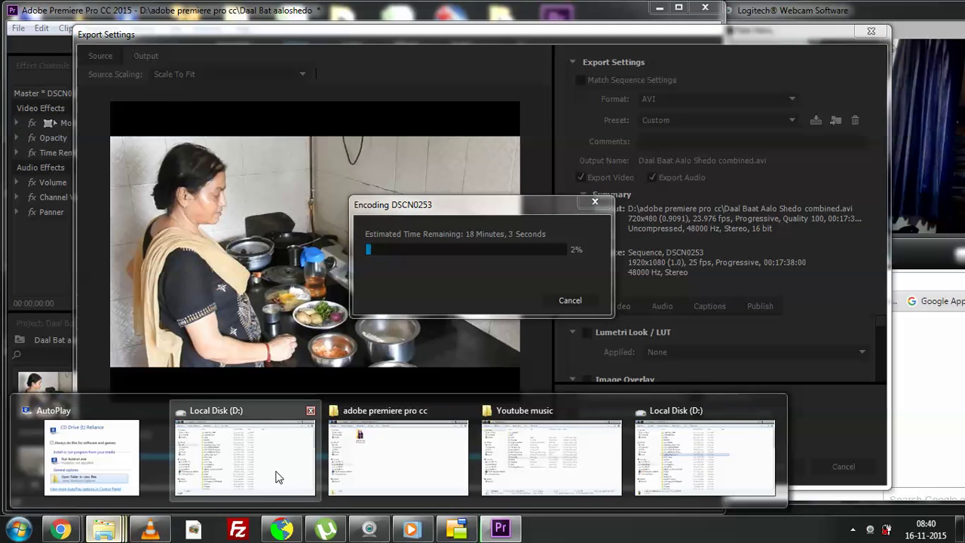
pyautogui.click(254, 445)
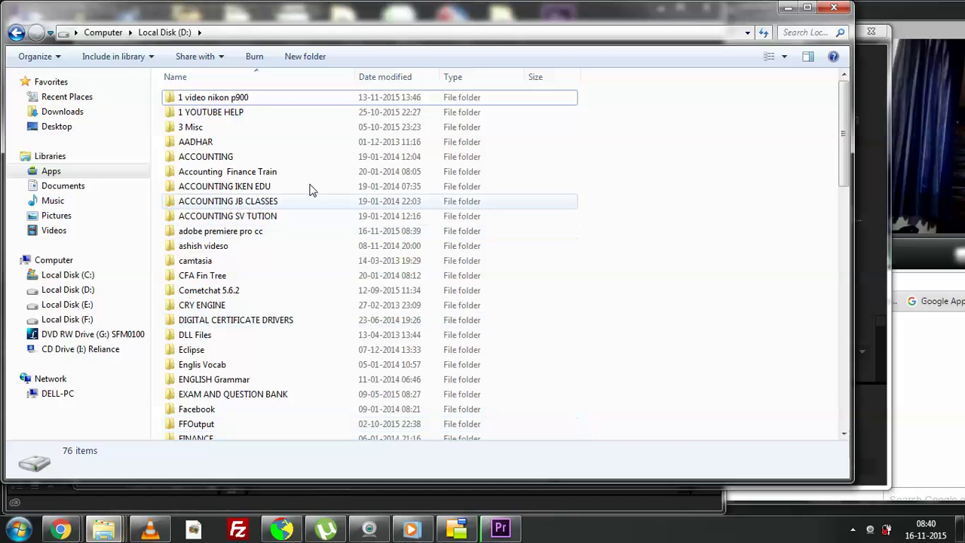
pyautogui.doubleClick(230, 234)
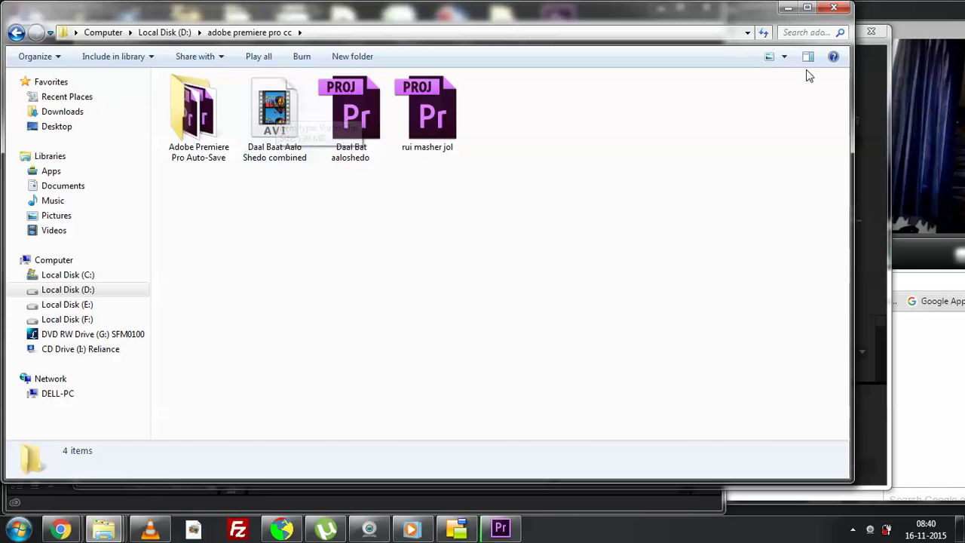
pyautogui.click(787, 11)
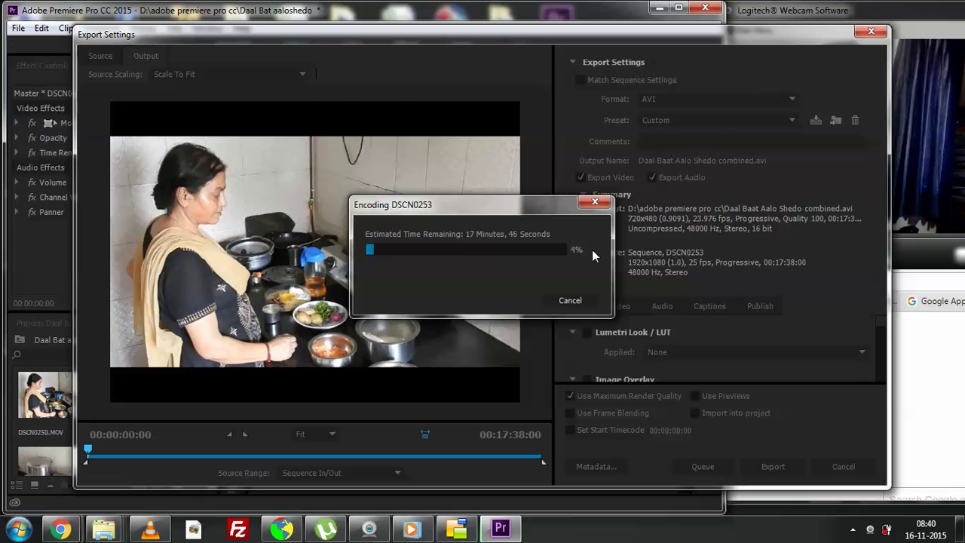
# Step: Stop the AVI encode at 4% and close Export Settings to reach the editing workspace
pyautogui.click(567, 300)
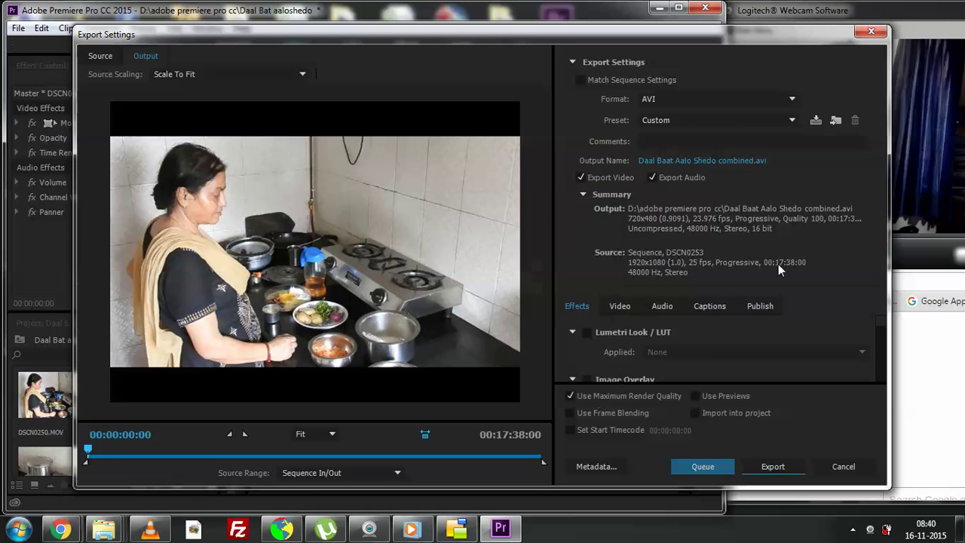
pyautogui.click(868, 33)
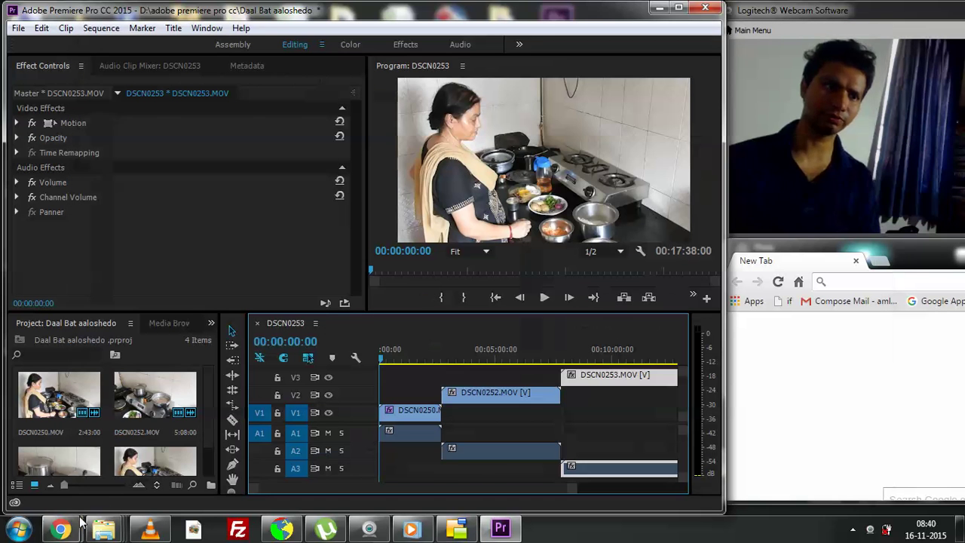
pyautogui.moveTo(81, 520)
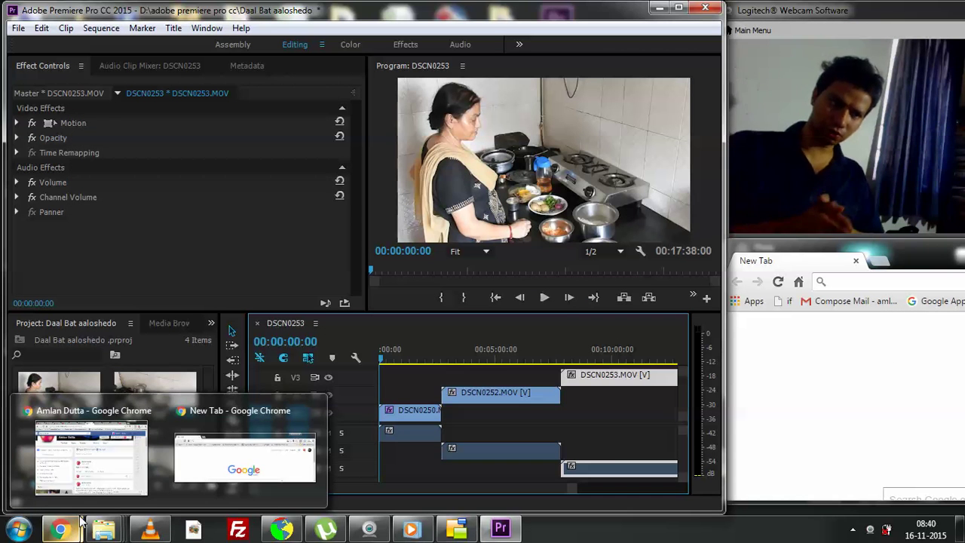